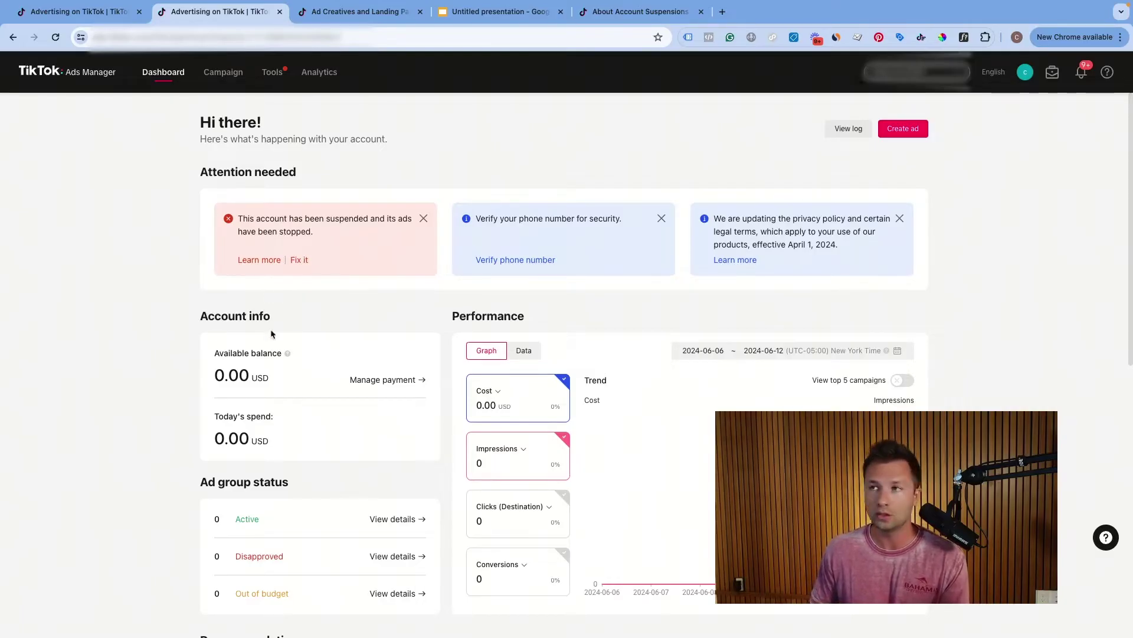
Show the dashboard's help menu with Help Center, Customer Support and Learning Center options
mouse_move(1108, 86)
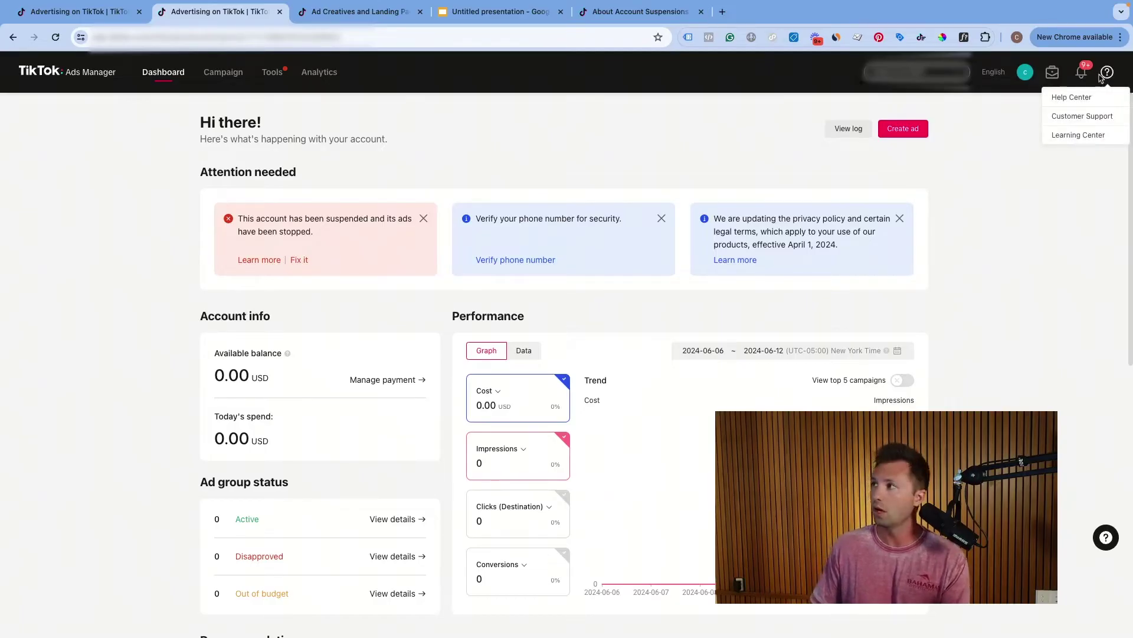
Open Customer Support's Manage tickets view with the suspended Ads Manager appeal instructions
click(1073, 118)
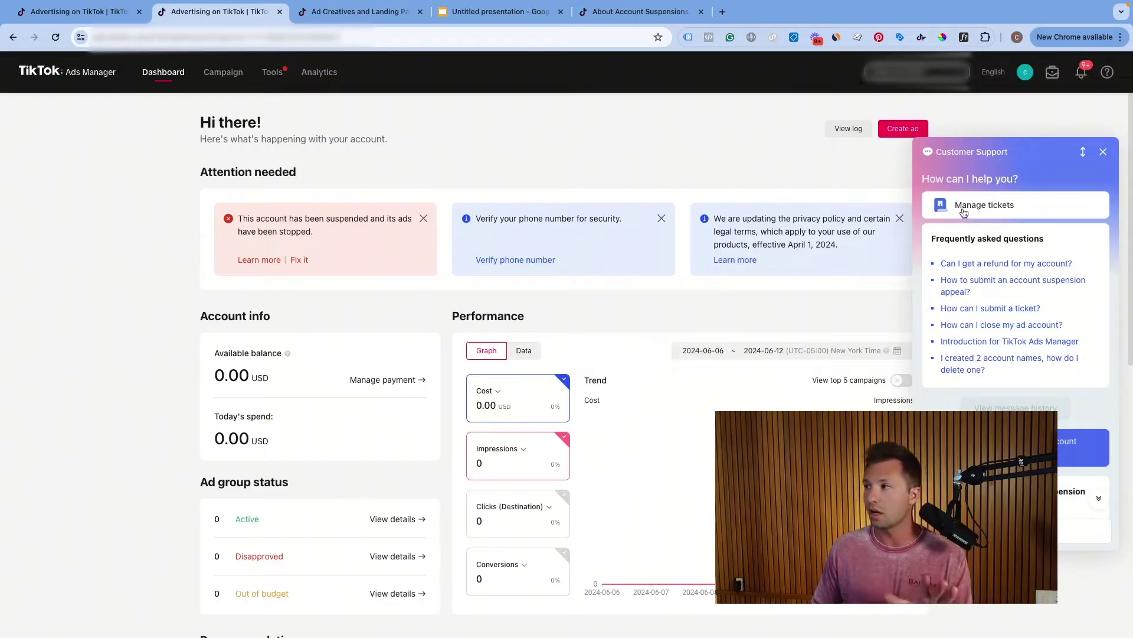
click(964, 211)
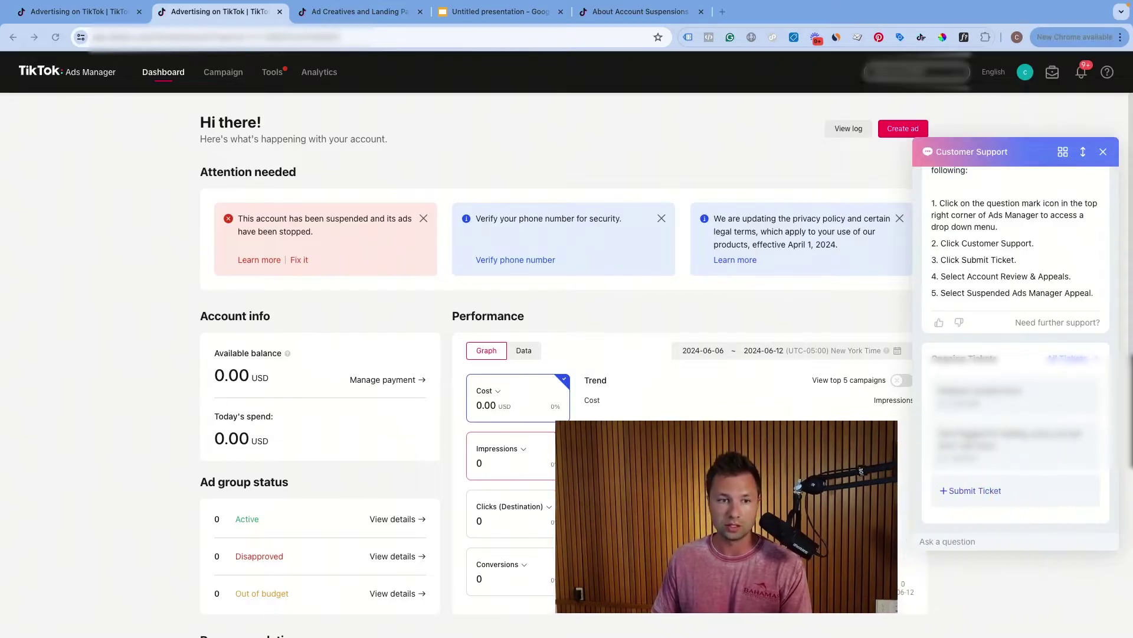
click(969, 489)
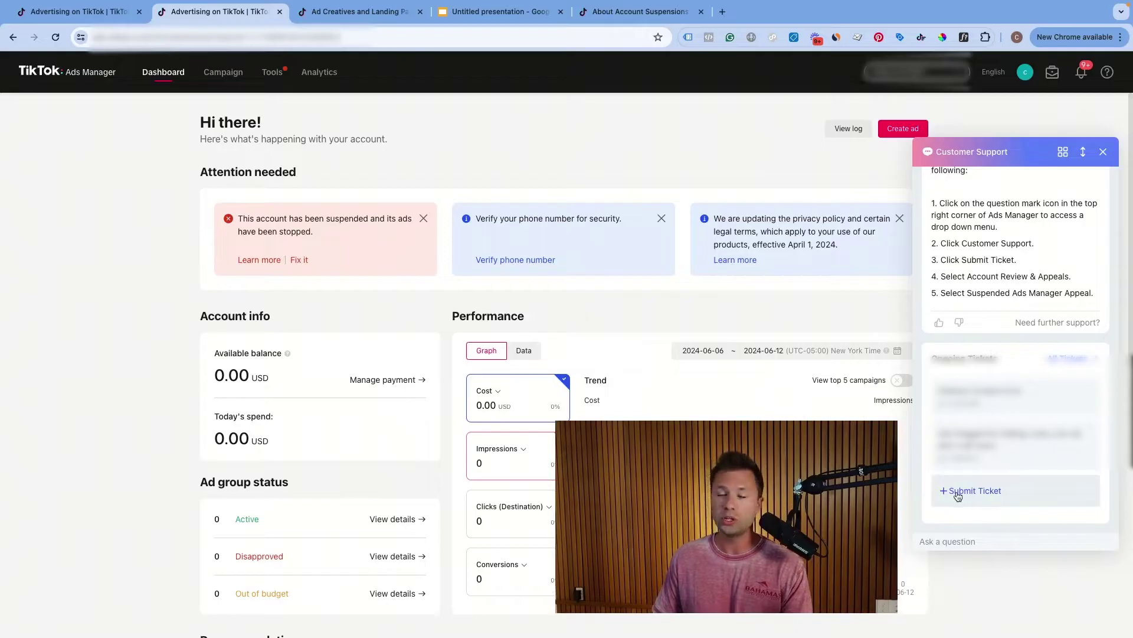
Start a new support ticket and expand the Account Review & Appeals issue categories
click(974, 486)
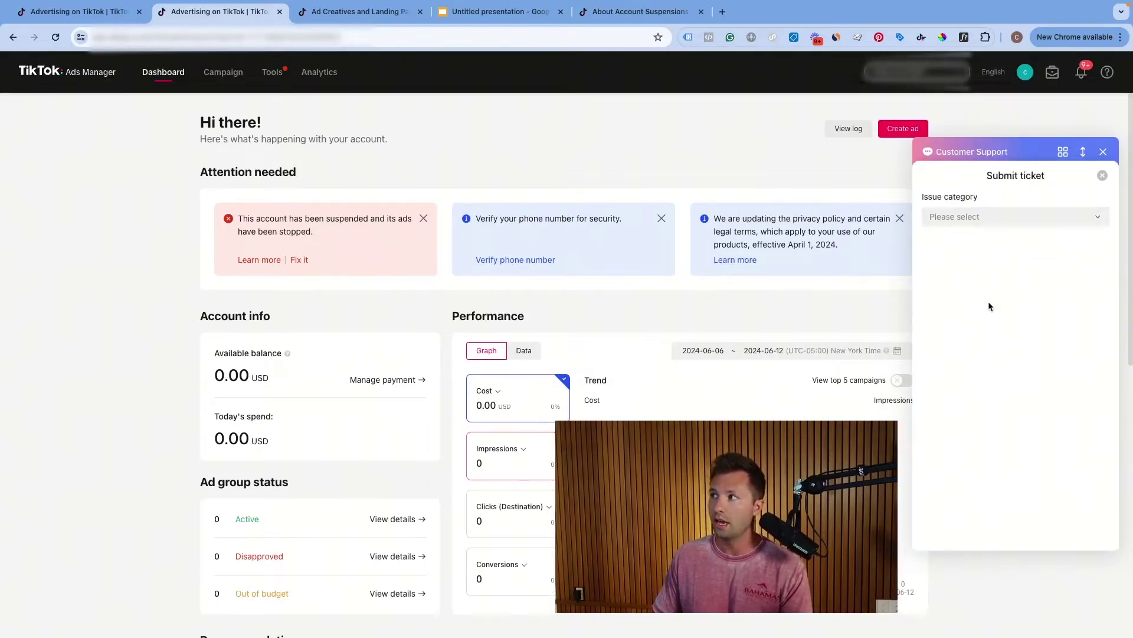
click(994, 217)
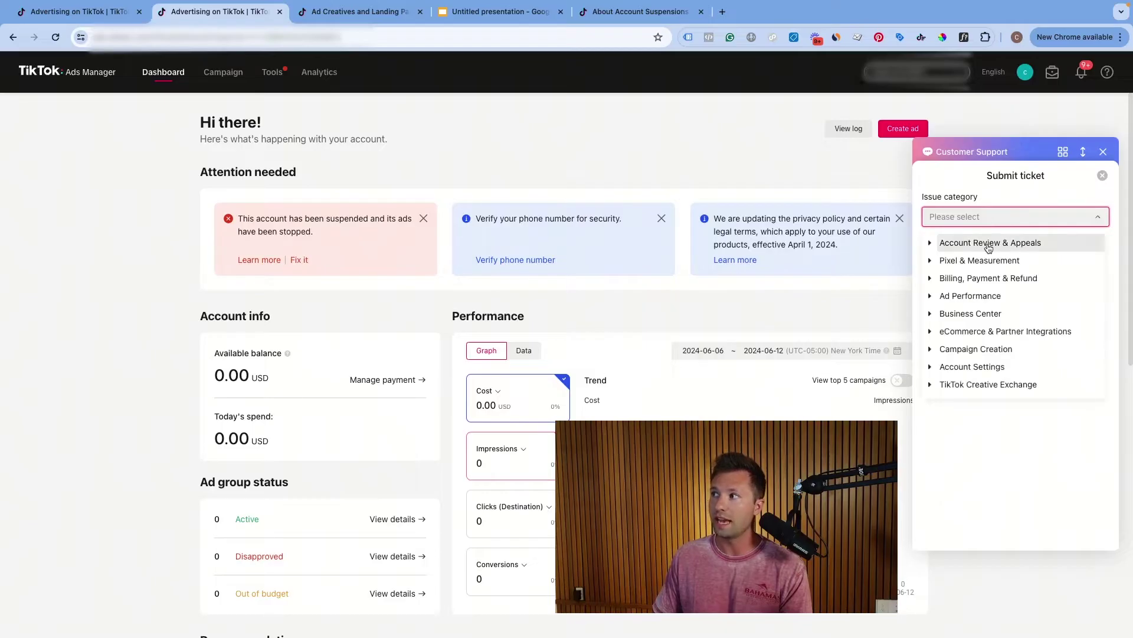
click(930, 243)
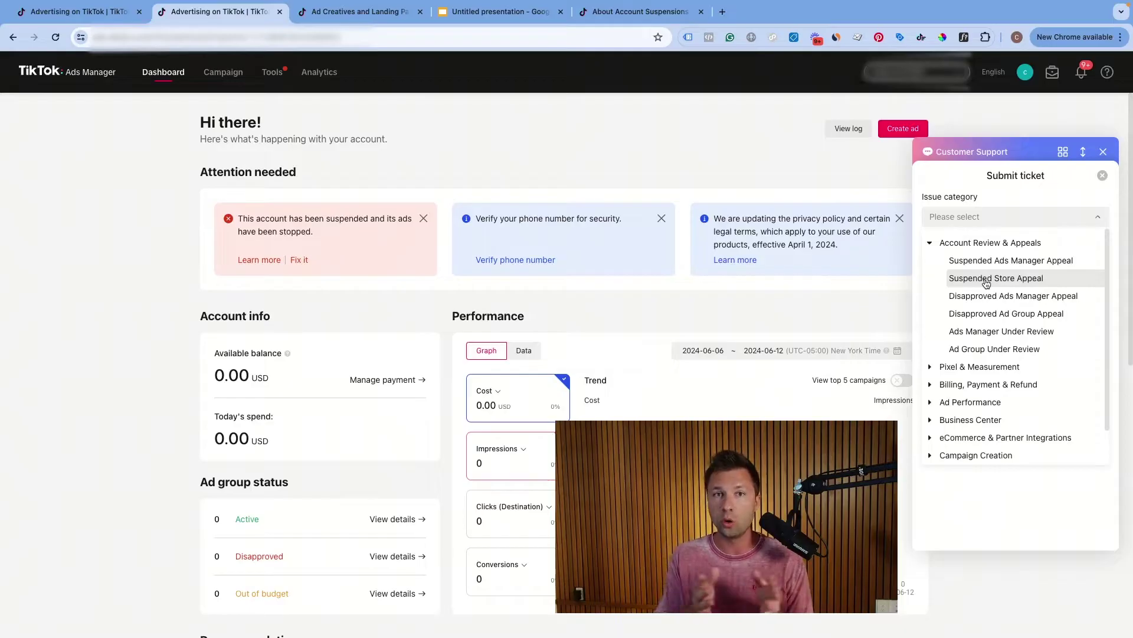
double_click(257, 216)
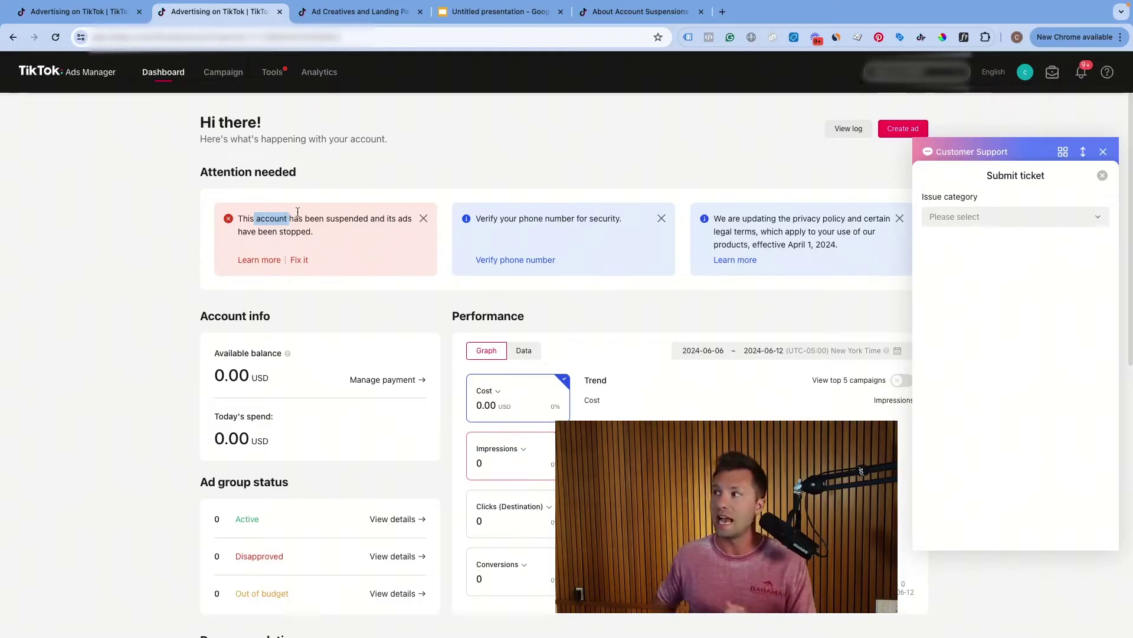
click(1043, 222)
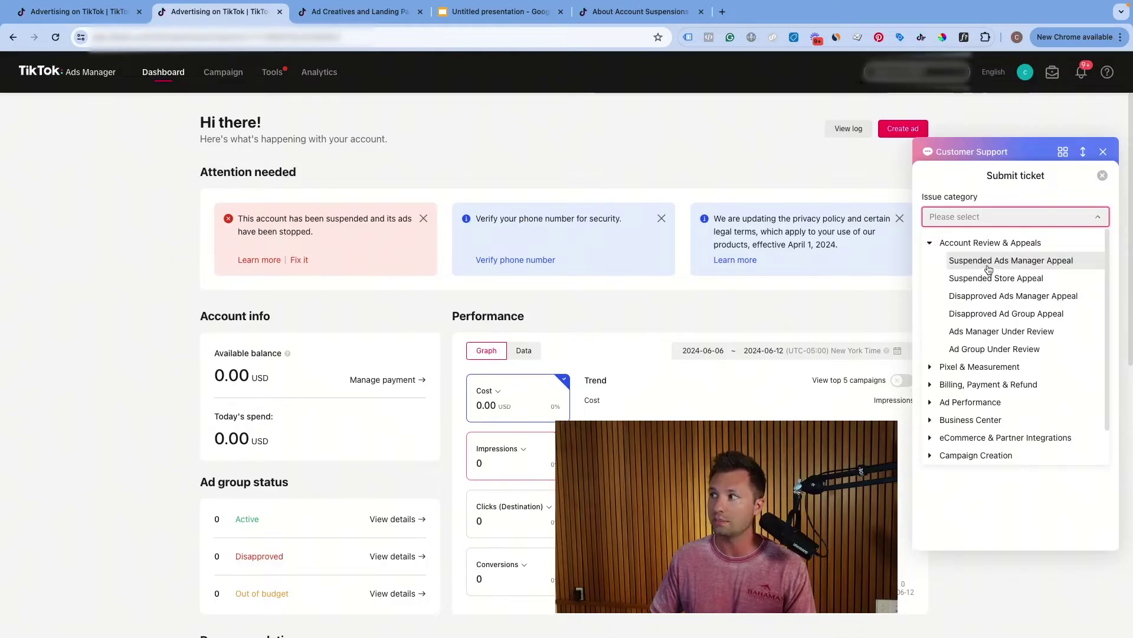
Choose Suspended Ads Manager Appeal as issue category and enter 'Appeal Suspend' as the ticket title
click(988, 262)
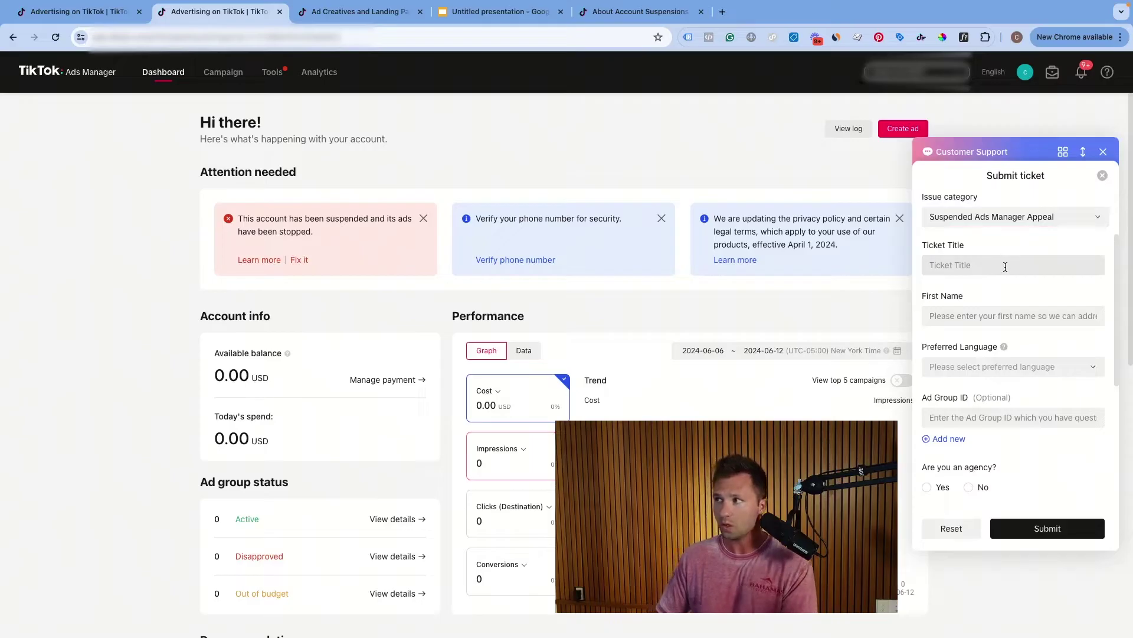
click(951, 265)
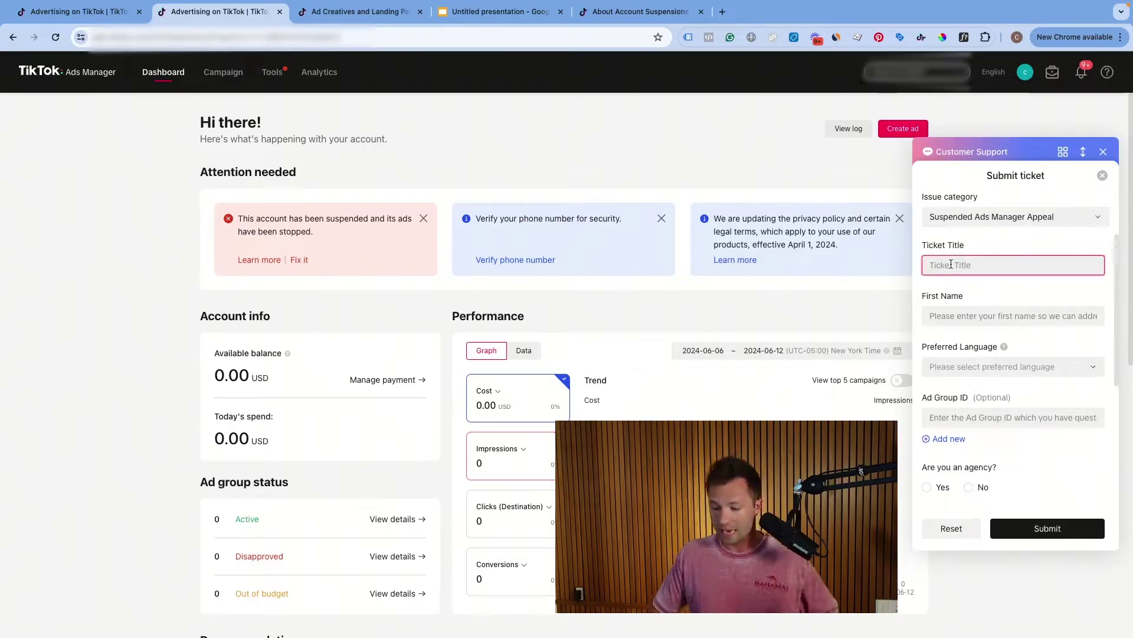
text(Appea)
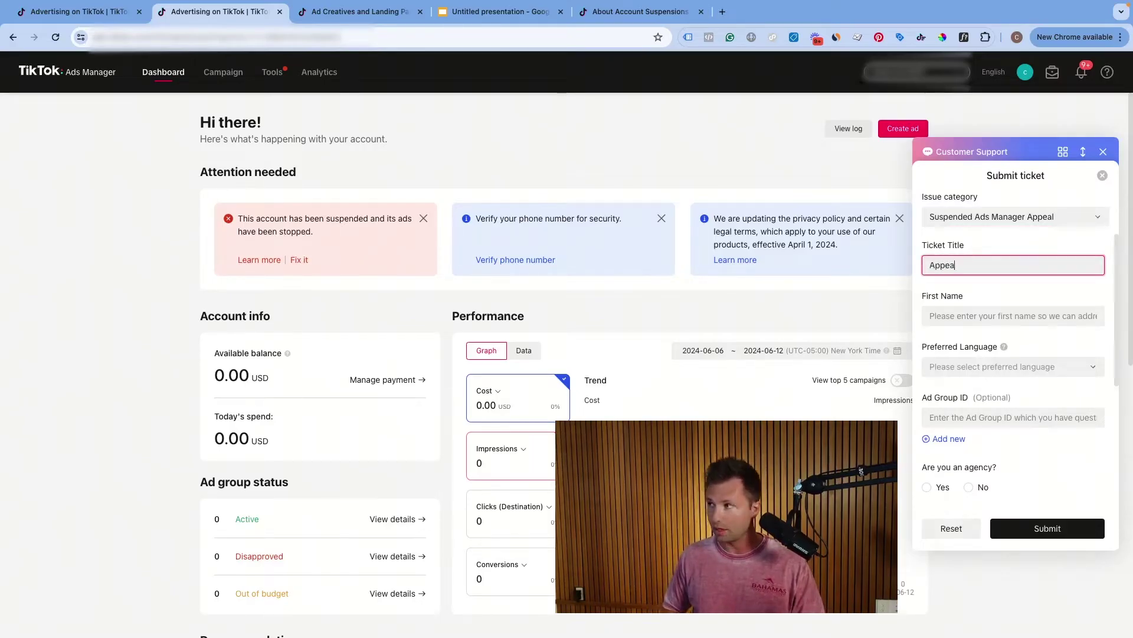
text(l Suspend)
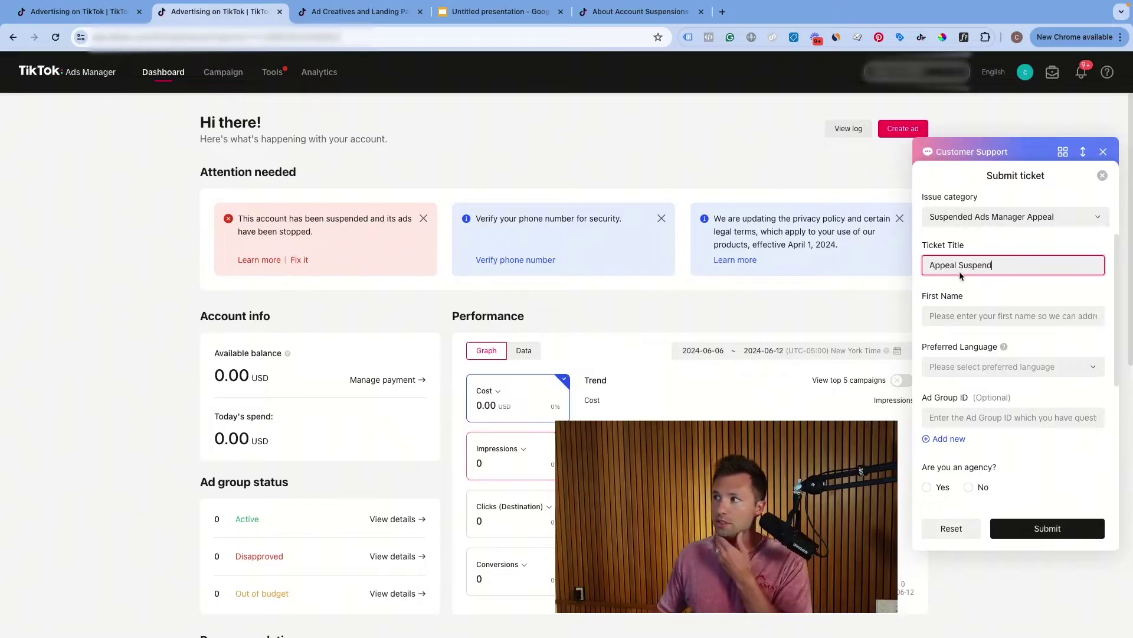
scroll(959, 353, down, 1)
scroll(959, 353, down, 3)
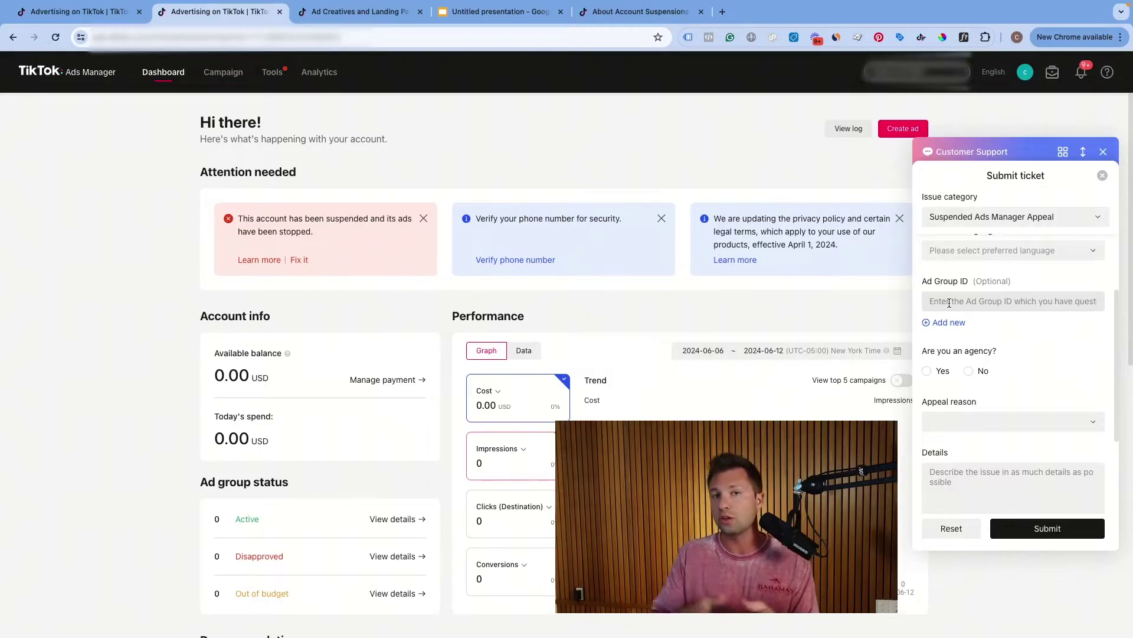
scroll(944, 363, down, 1)
Answer Yes for agency and pick 'Don't understand account suspension reason' as the appeal reason
click(927, 351)
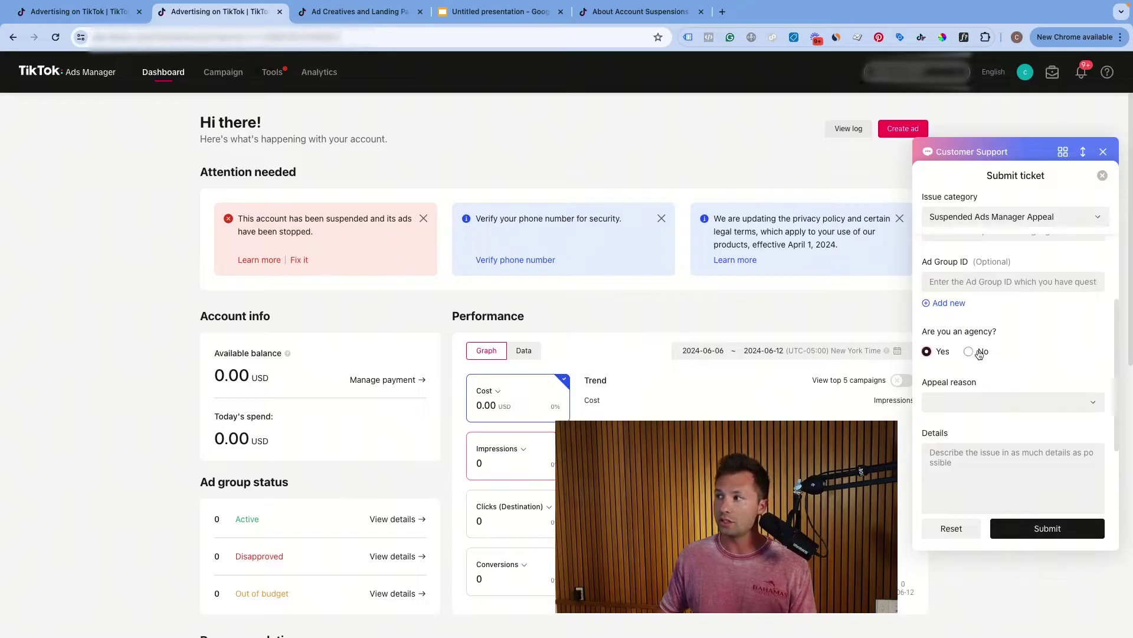
scroll(945, 330, down, 4)
click(1034, 328)
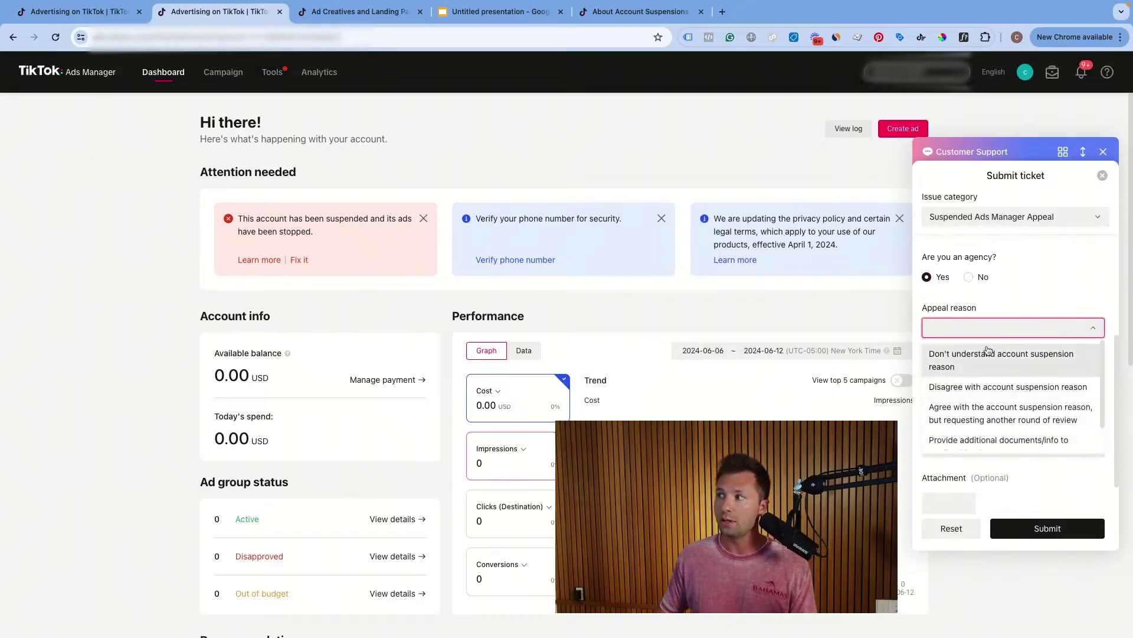
scroll(968, 402, down, 1)
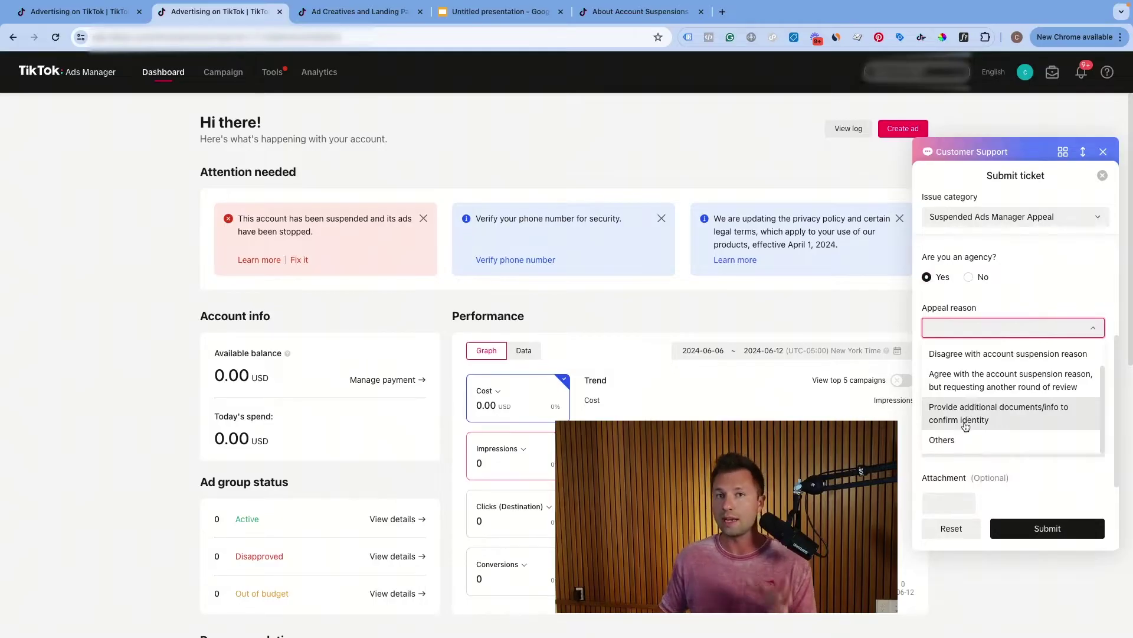
scroll(963, 404, up, 1)
scroll(962, 401, up, 1)
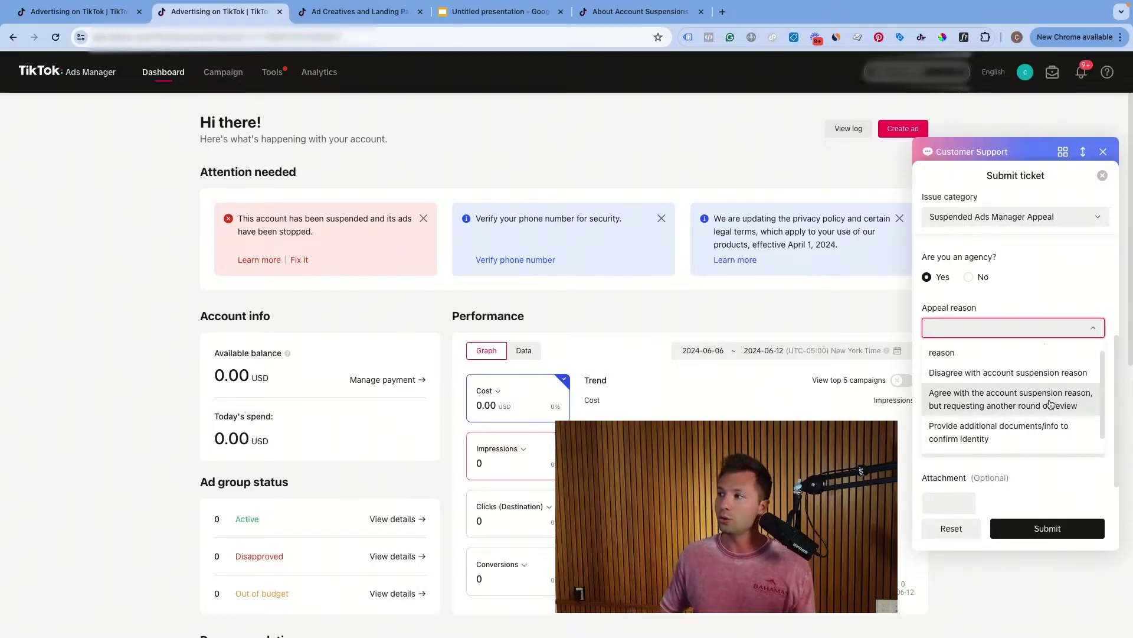
scroll(963, 396, up, 1)
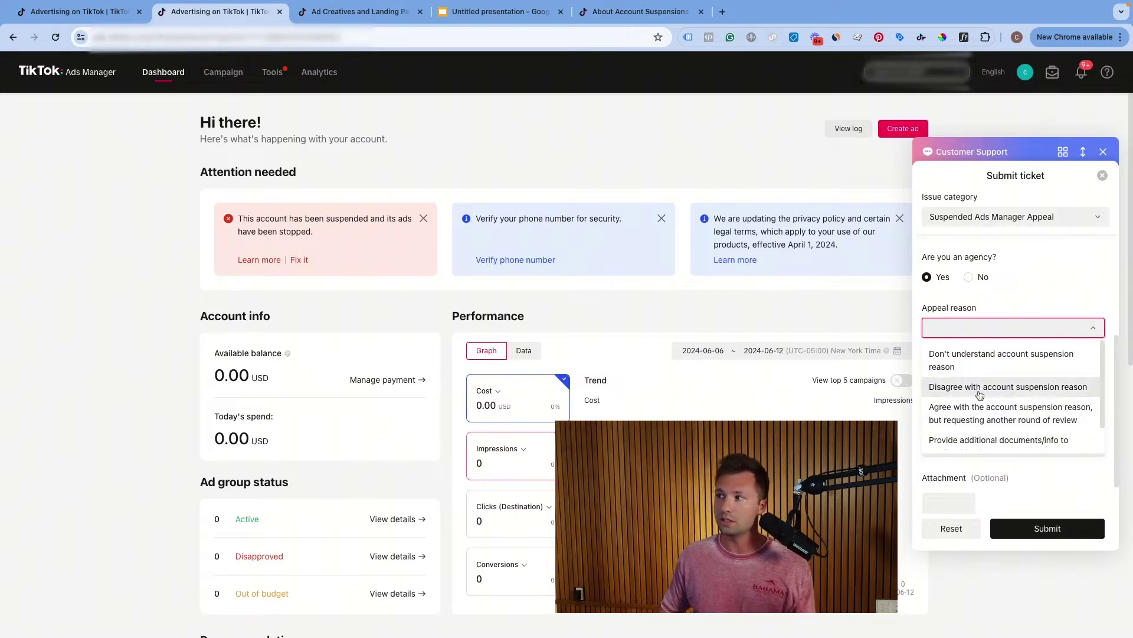
scroll(998, 396, down, 1)
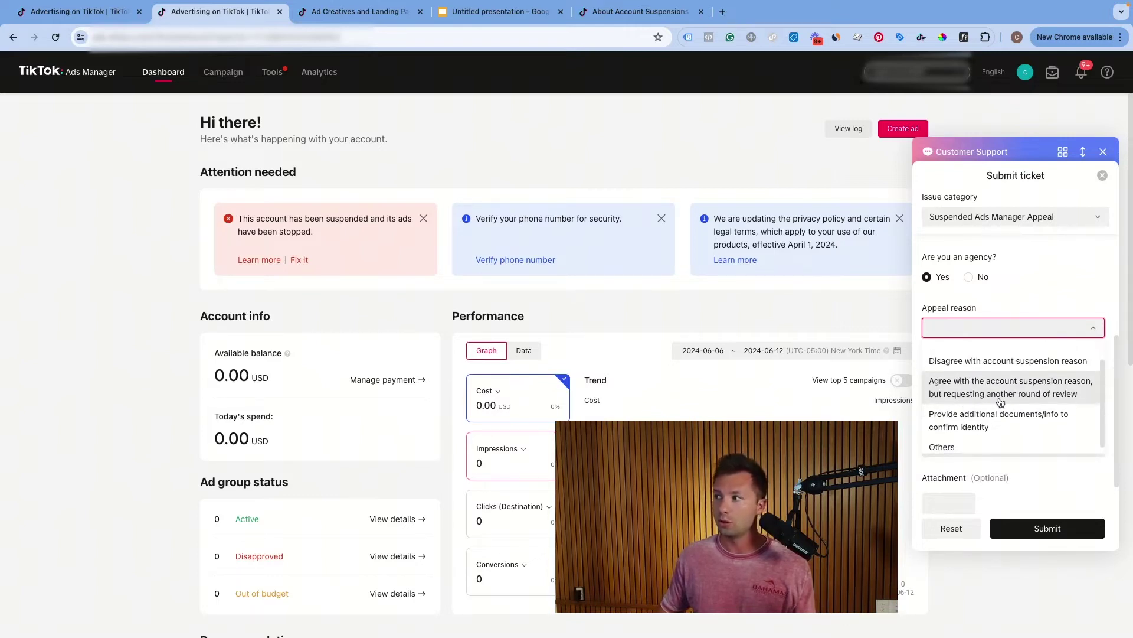
scroll(1003, 399, down, 1)
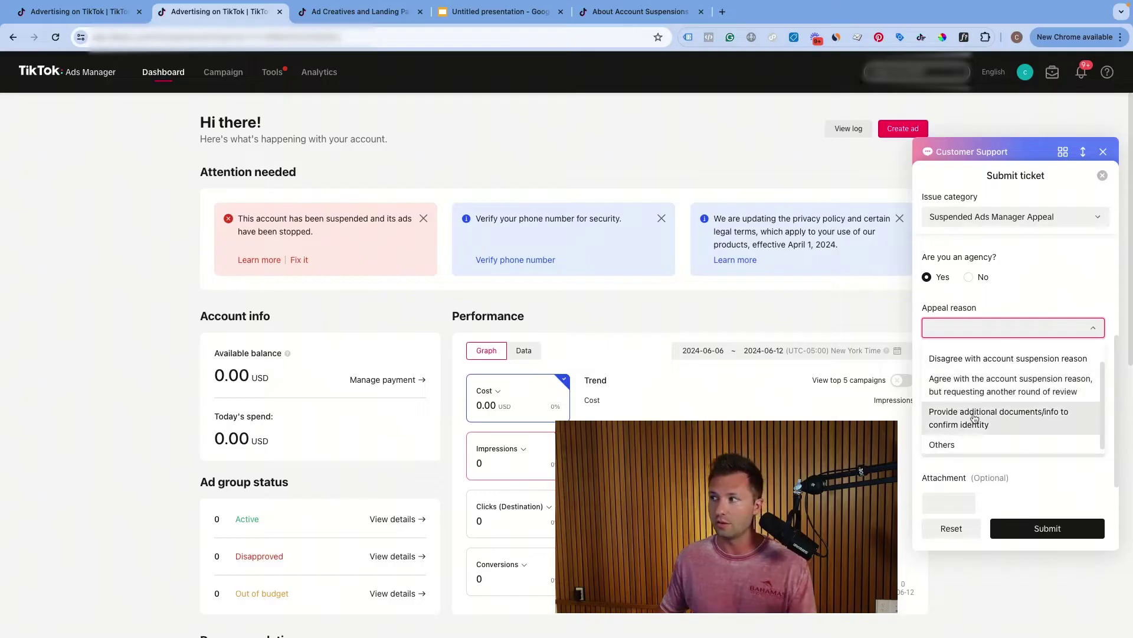
scroll(950, 393, up, 1)
scroll(936, 381, up, 1)
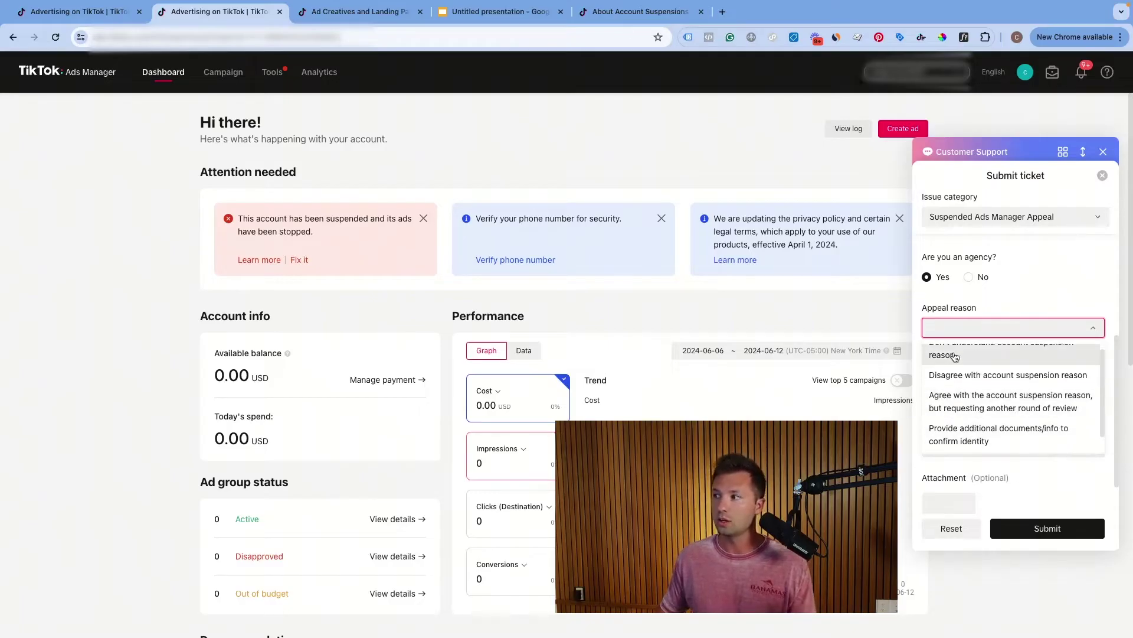
click(953, 354)
Move into the Details field and review the rest of the ticket form
scroll(940, 381, down, 1)
click(951, 366)
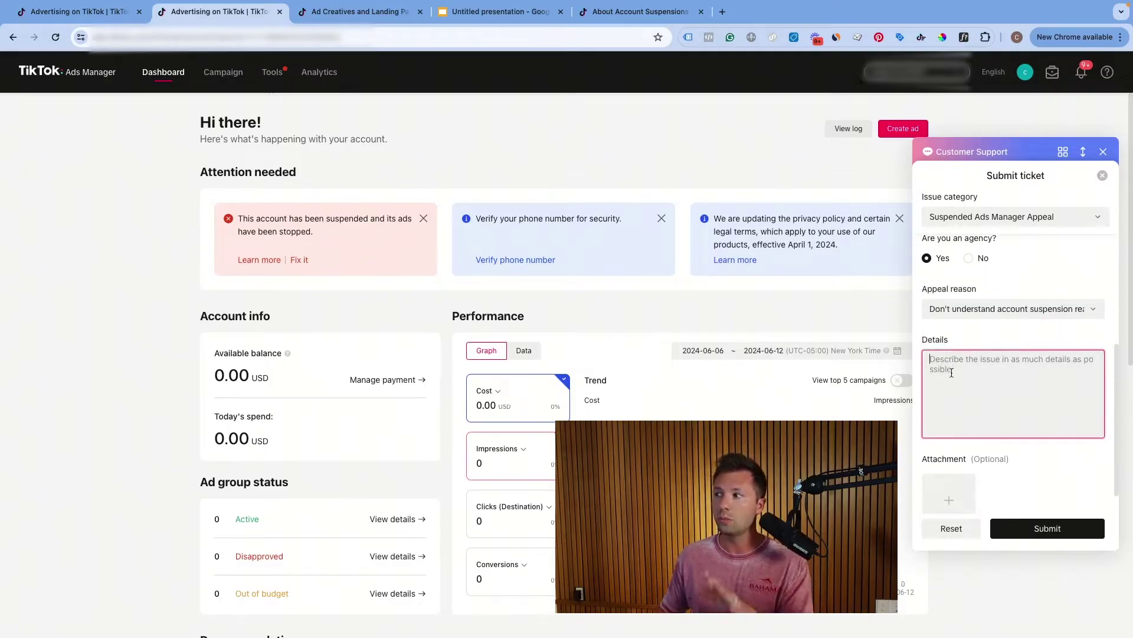
scroll(945, 413, down, 3)
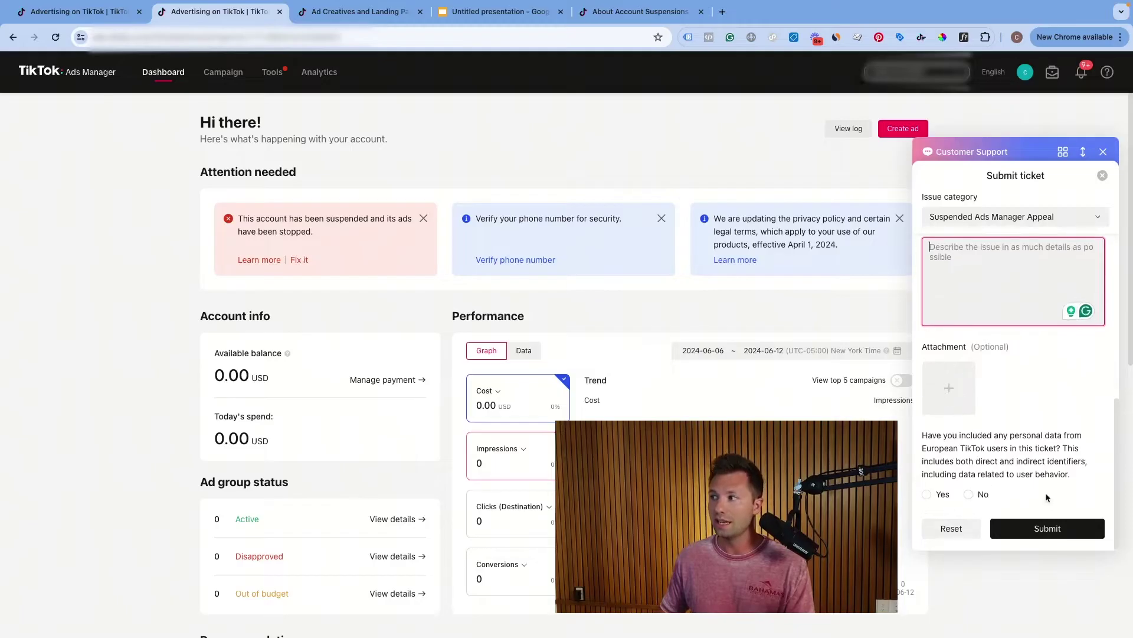
scroll(1004, 446, up, 3)
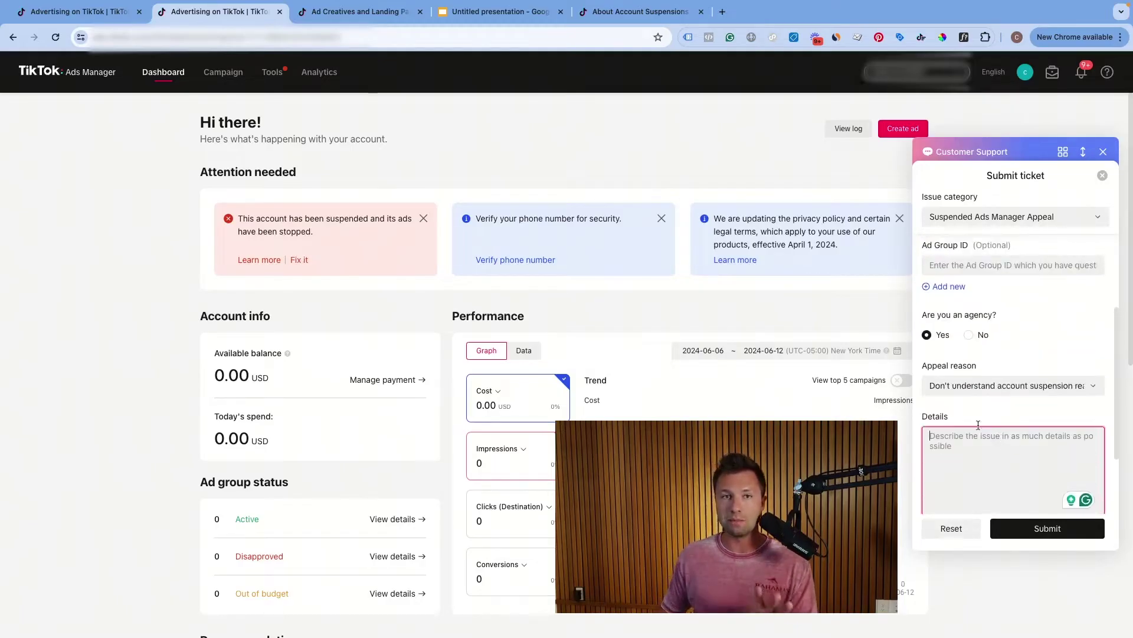
scroll(977, 425, up, 1)
Discard the unsent appeal form and read the Political Content Error ticket's support replies
click(1102, 175)
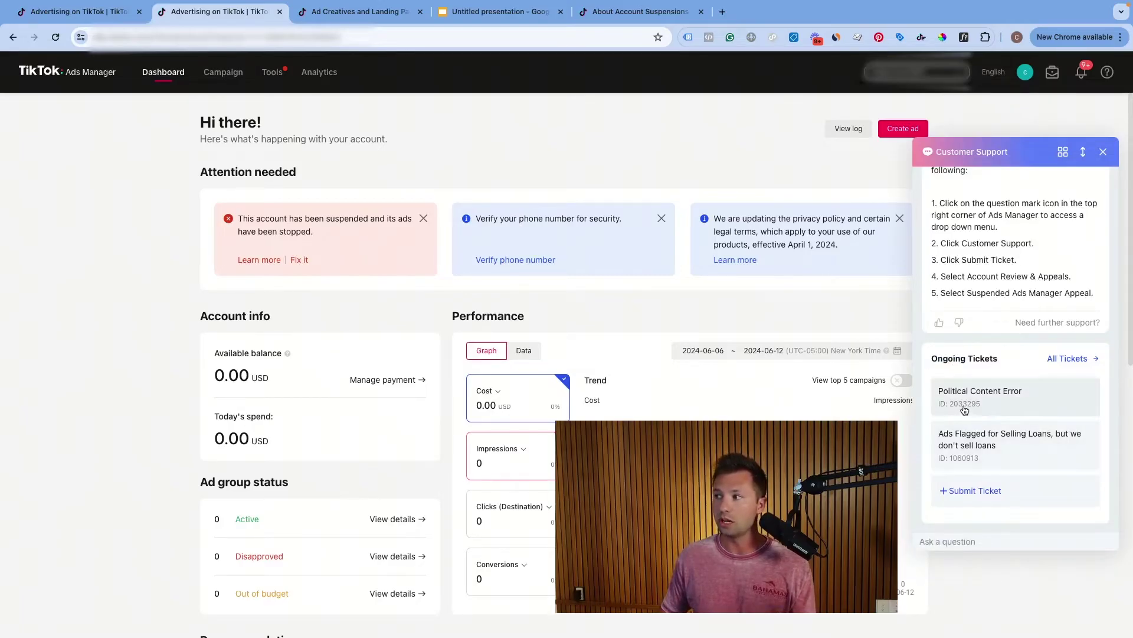
click(1026, 412)
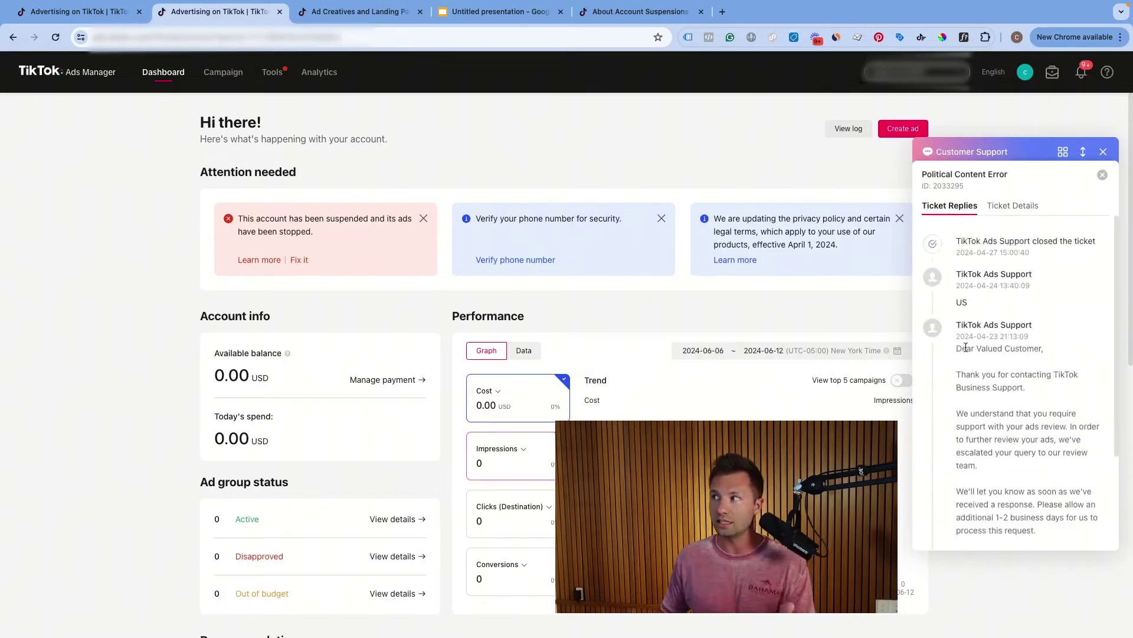
scroll(991, 483, down, 5)
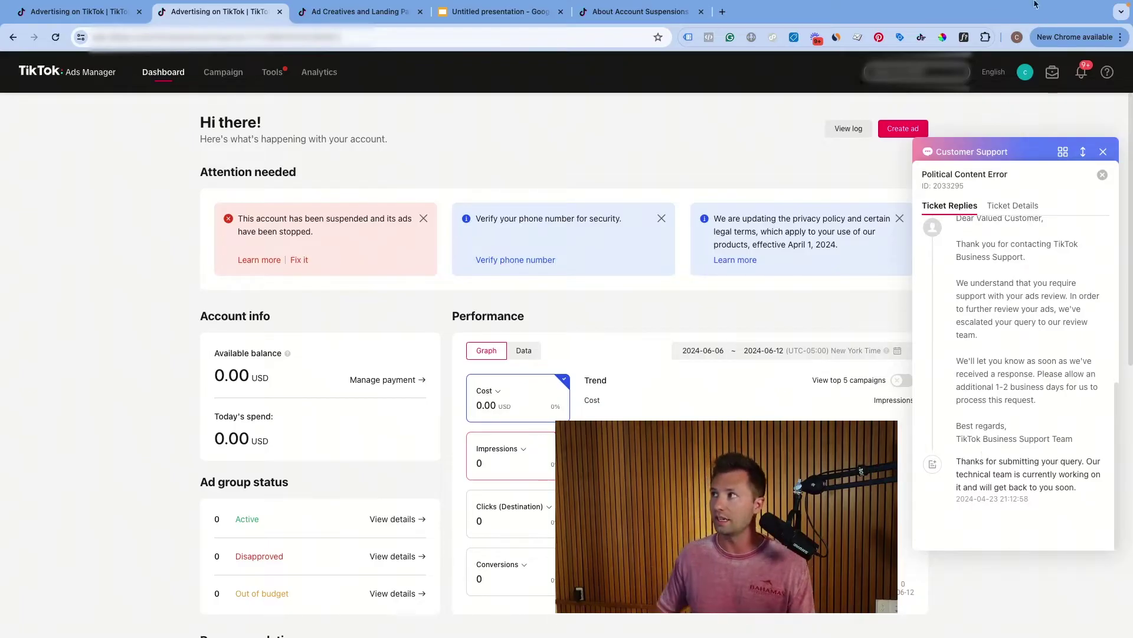
mouse_move(1106, 72)
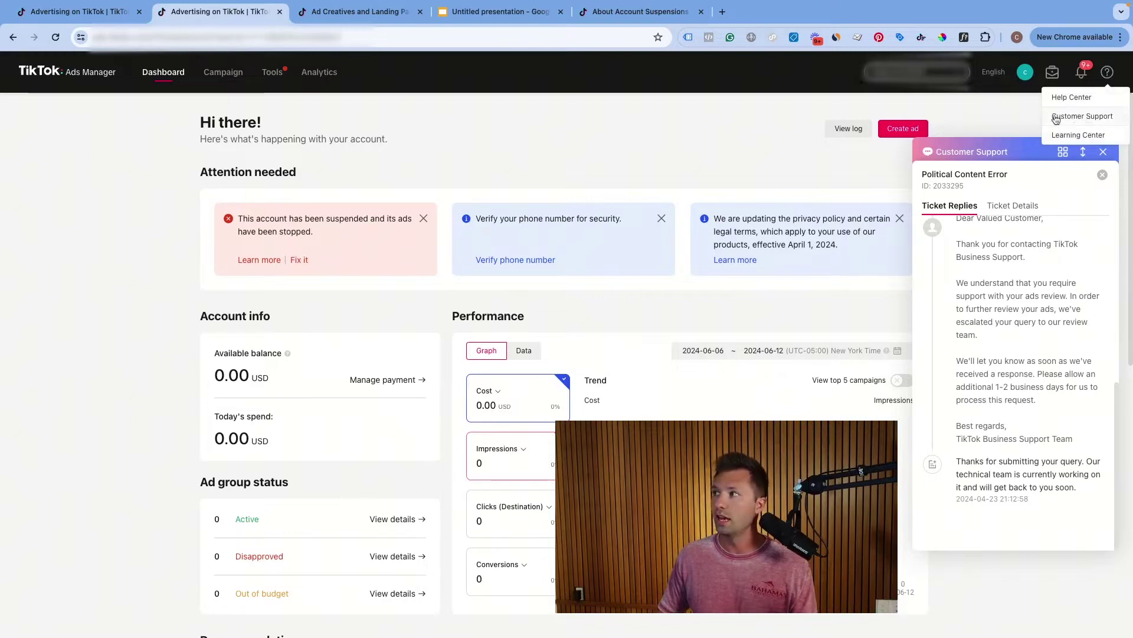
Leave the ticket view and use 'Fix it' on the suspension alert to open My account
click(1103, 174)
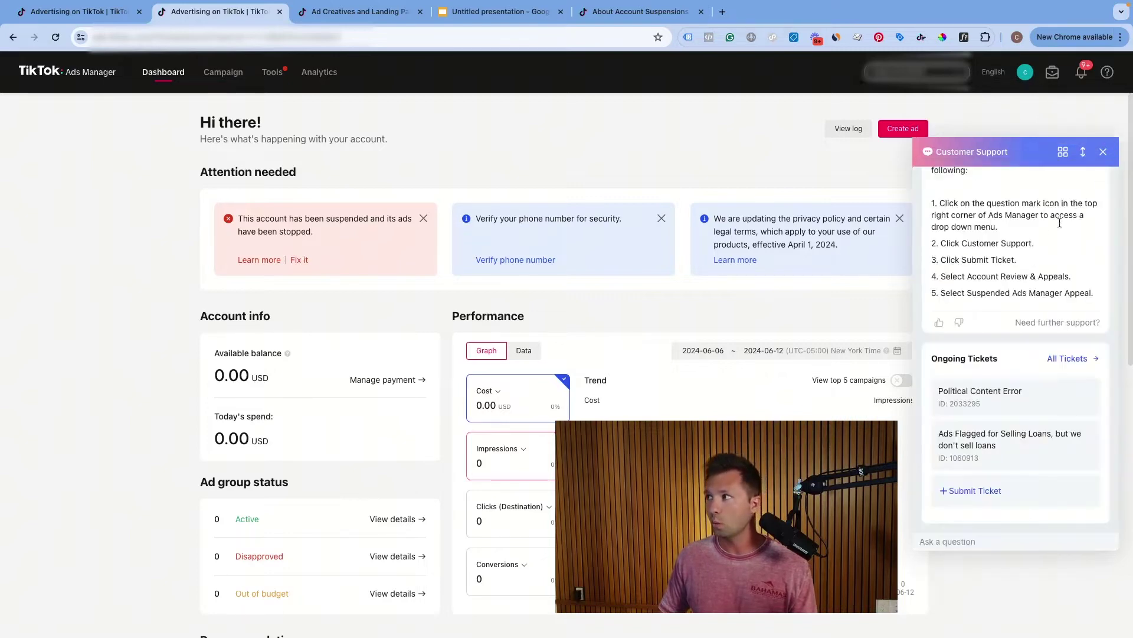
scroll(1003, 248, up, 5)
scroll(1001, 235, up, 3)
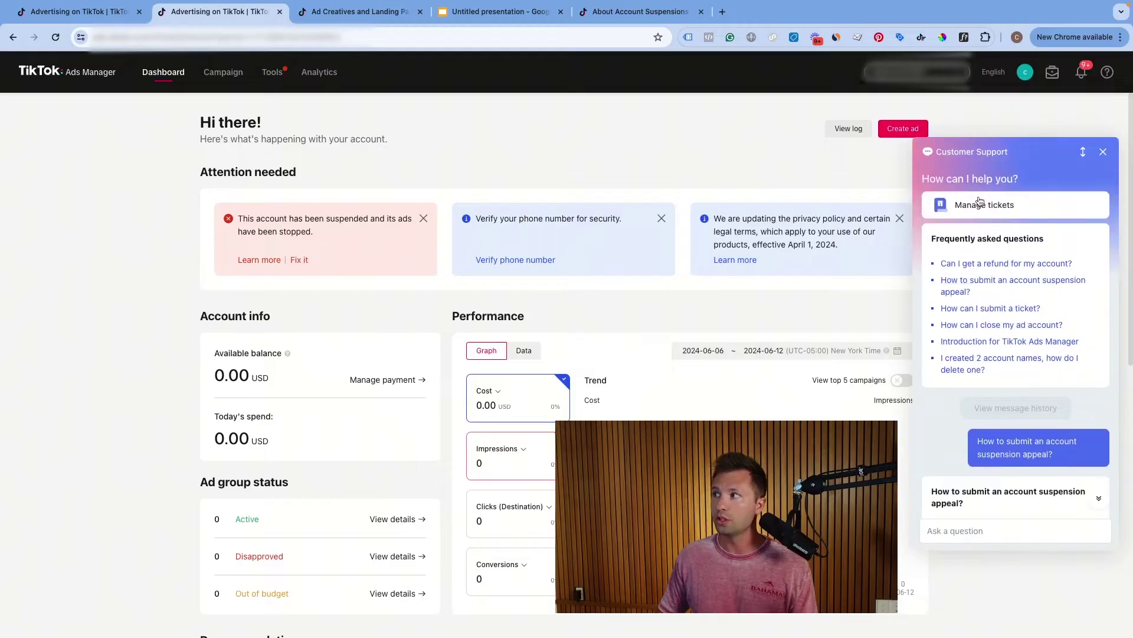
scroll(984, 295, down, 10)
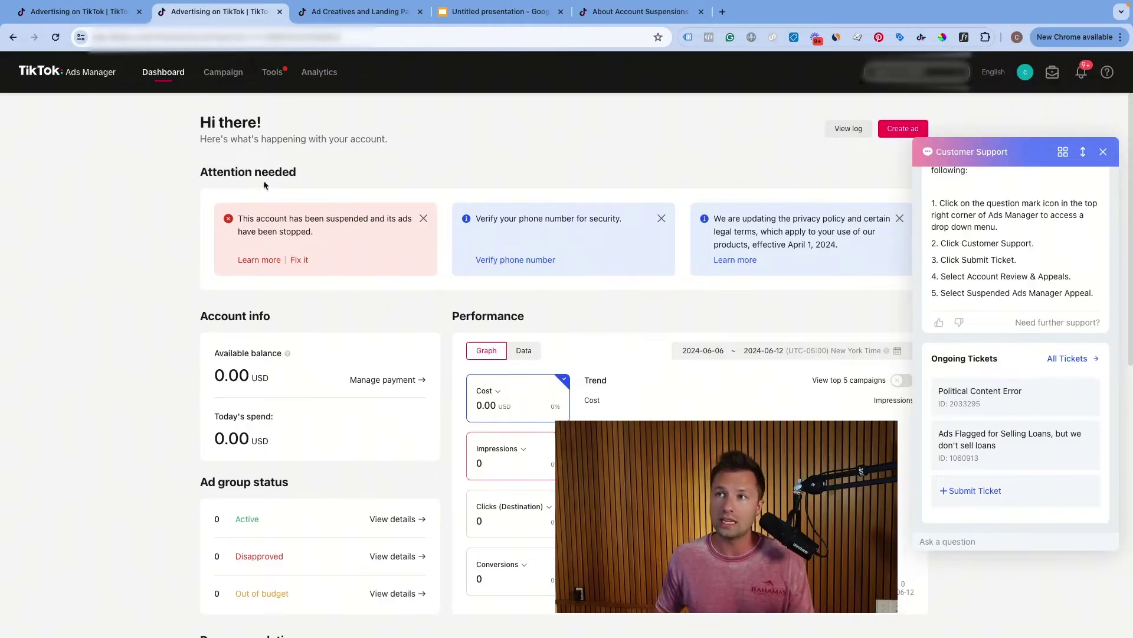
click(300, 261)
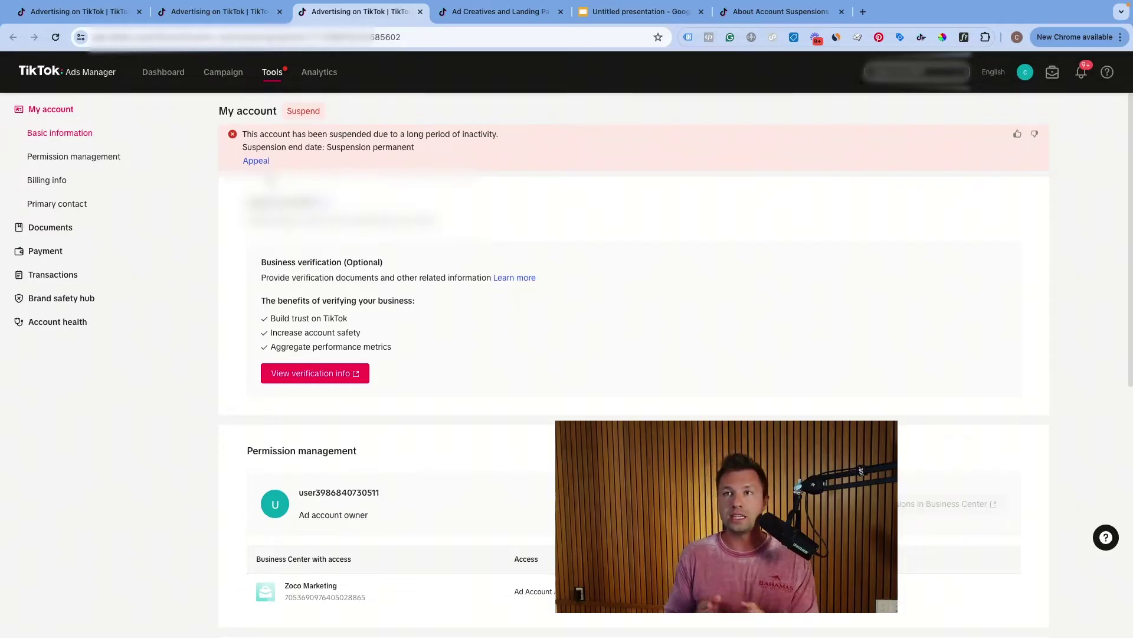
Review the permanent inactivity suspension notice, then switch to the Ad Creatives and Landing Page article
mouse_move(270, 72)
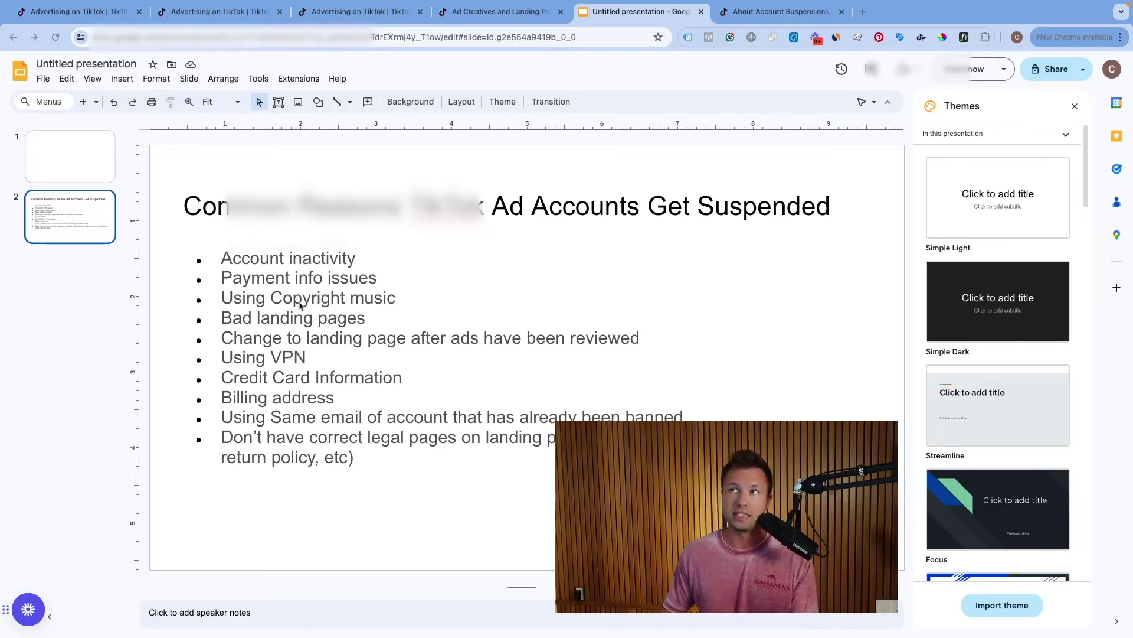
click(353, 14)
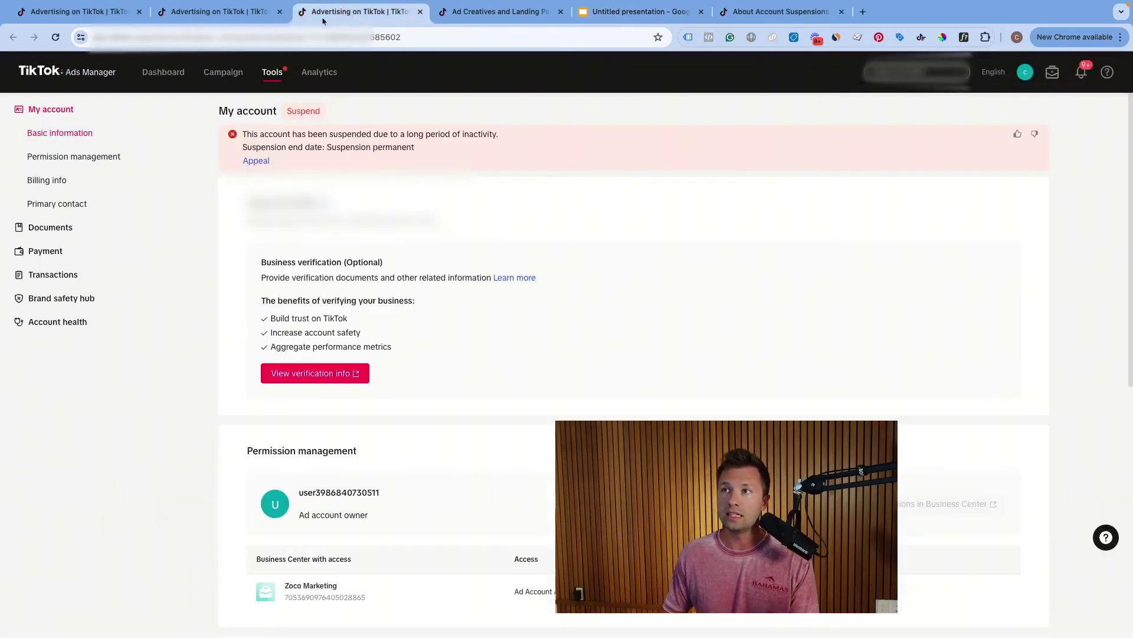
click(215, 11)
click(472, 12)
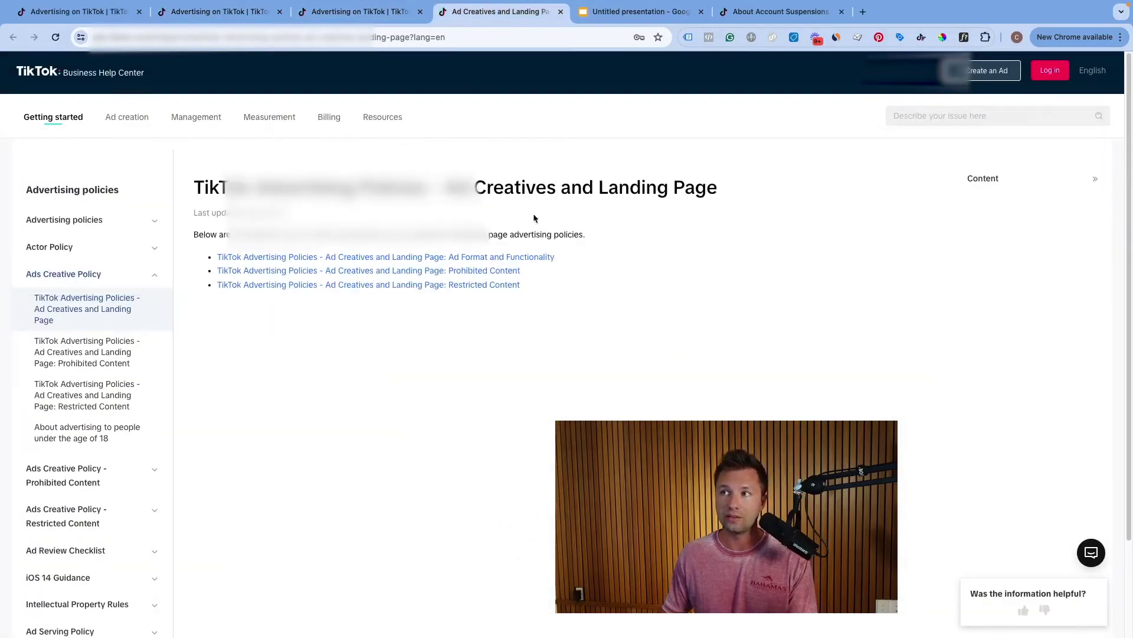
Read the Ad Format and Functionality policy article, then switch to the suspension-reasons slide
click(326, 256)
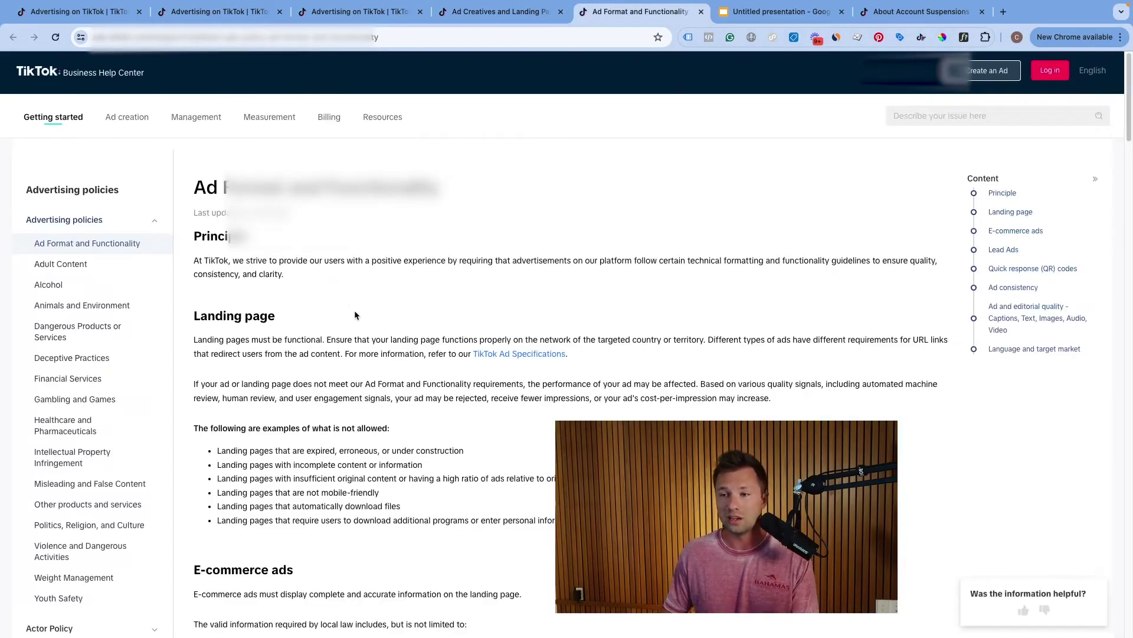
scroll(355, 310, down, 7)
scroll(354, 316, down, 20)
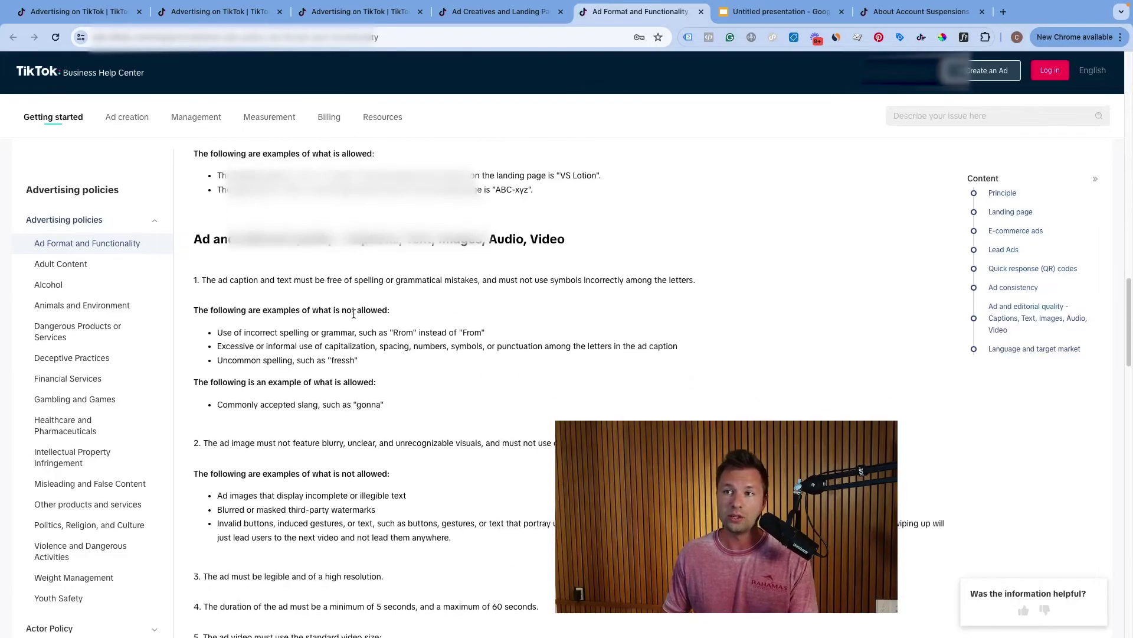
scroll(353, 316, down, 20)
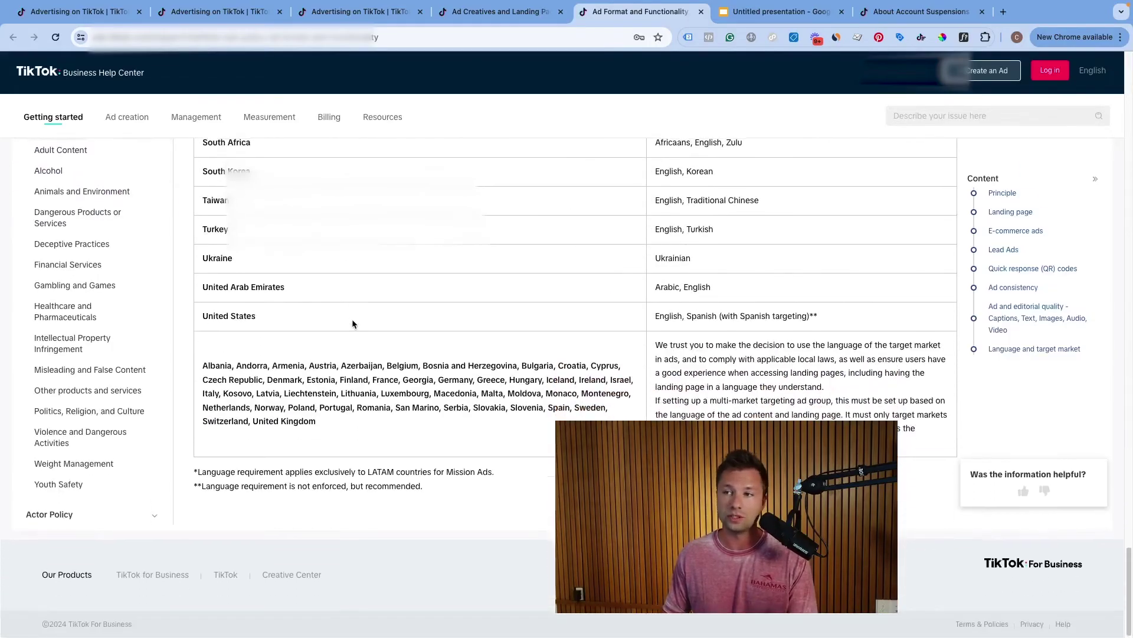
scroll(352, 318, up, 20)
click(722, 18)
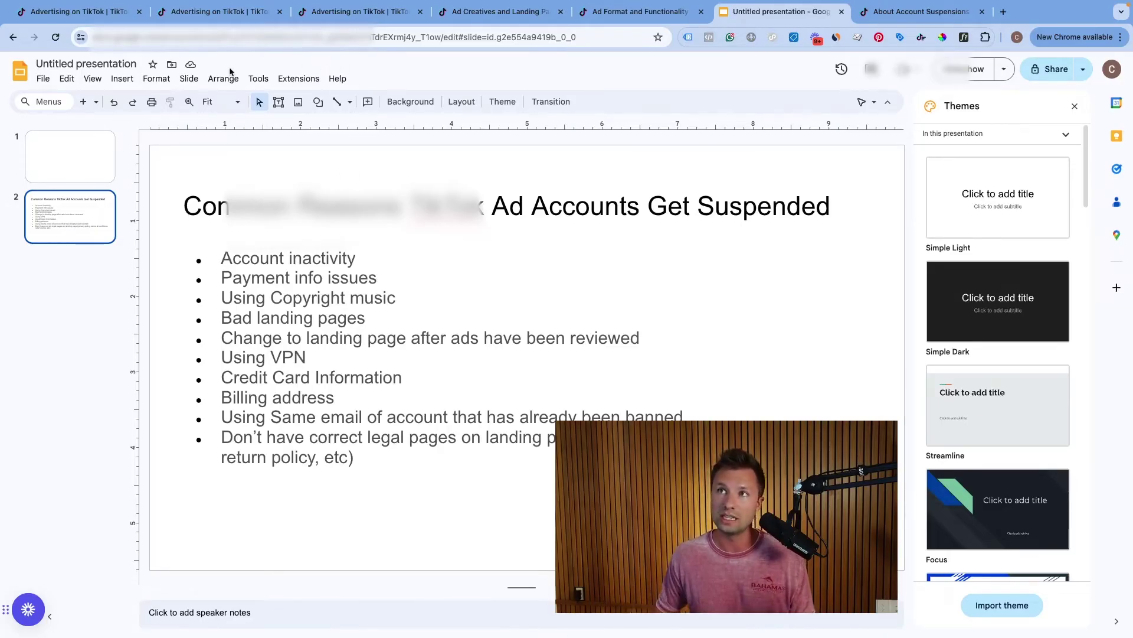
Highlight the long-inactivity reason on the My account page, then return to the Slides presentation
click(214, 13)
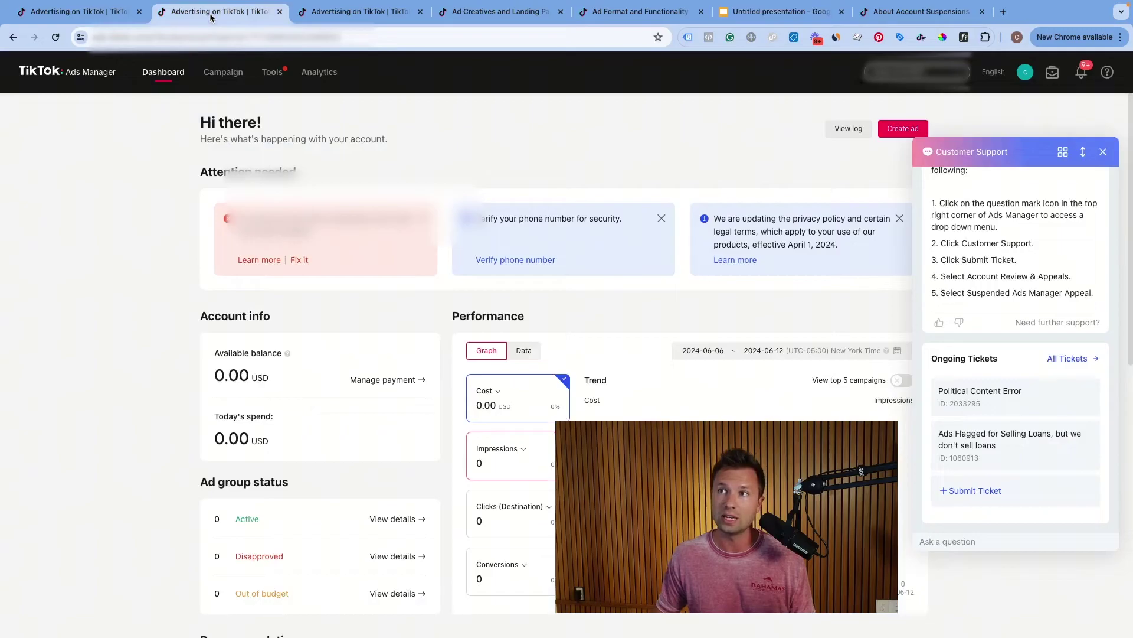
click(363, 13)
drag(342, 134, 494, 137)
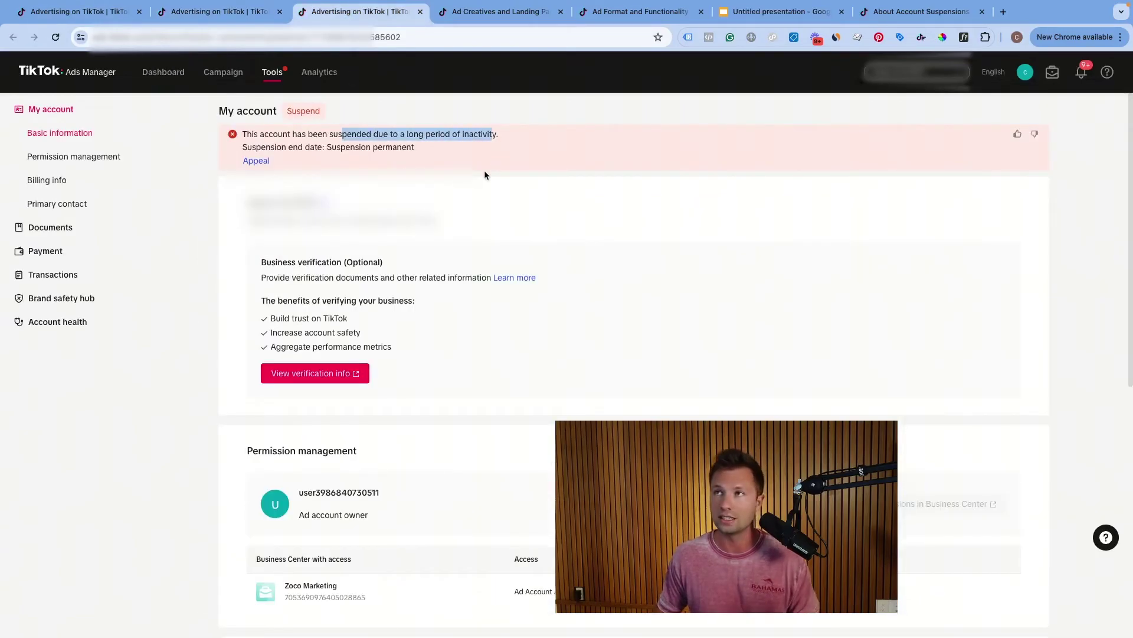
click(738, 12)
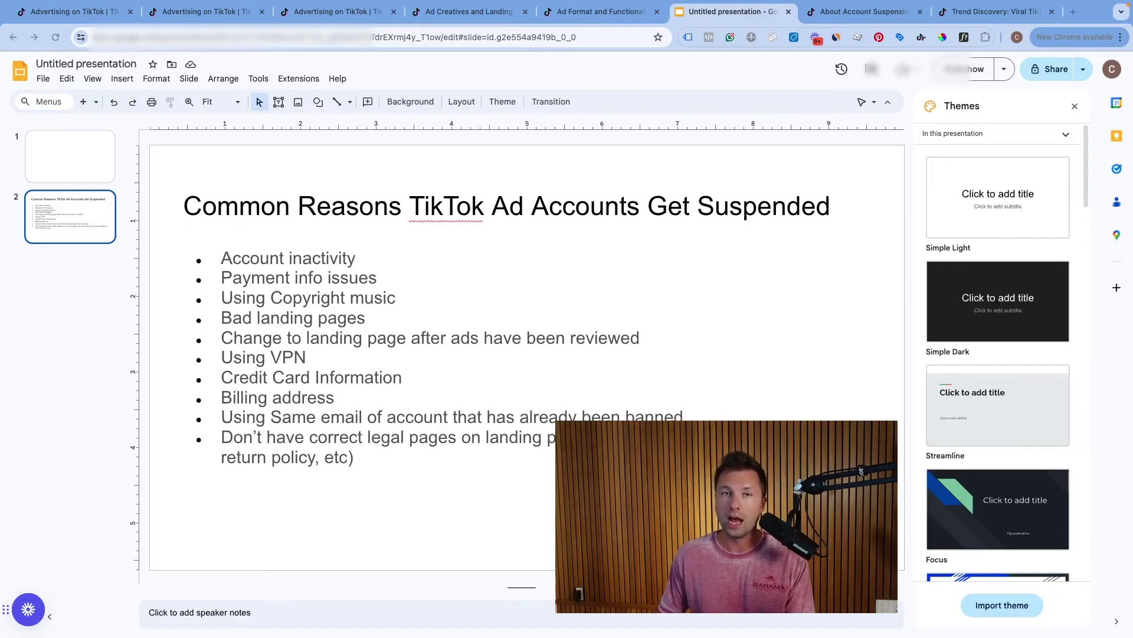
Browse the recommended playlists in Creative Center's Commercial Music Library
click(974, 15)
scroll(248, 171, up, 2)
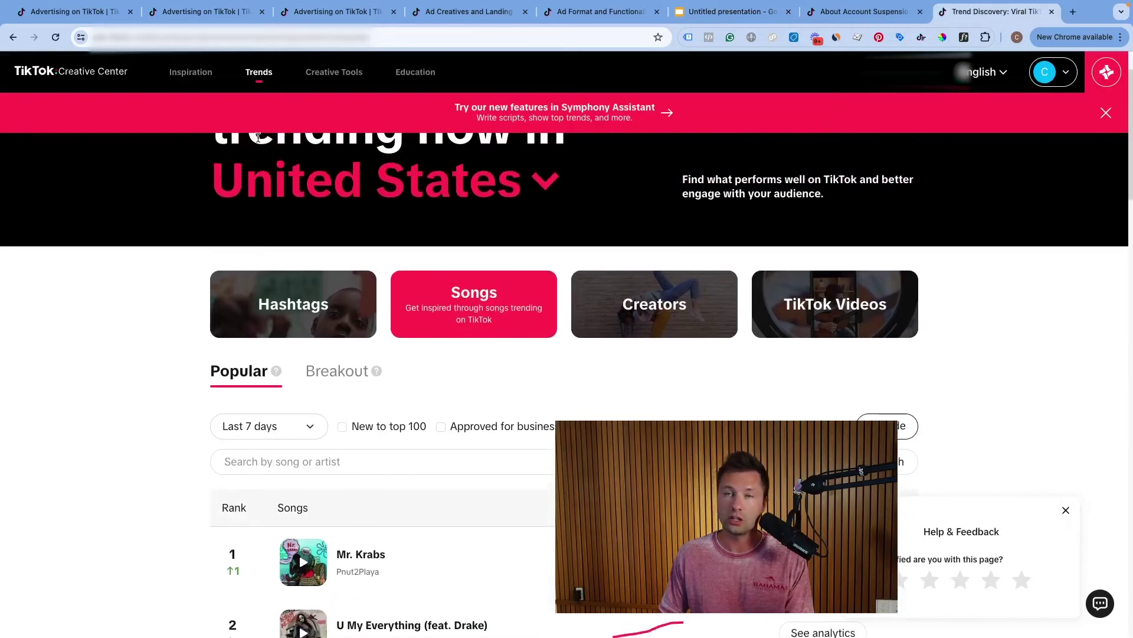
scroll(291, 291, up, 2)
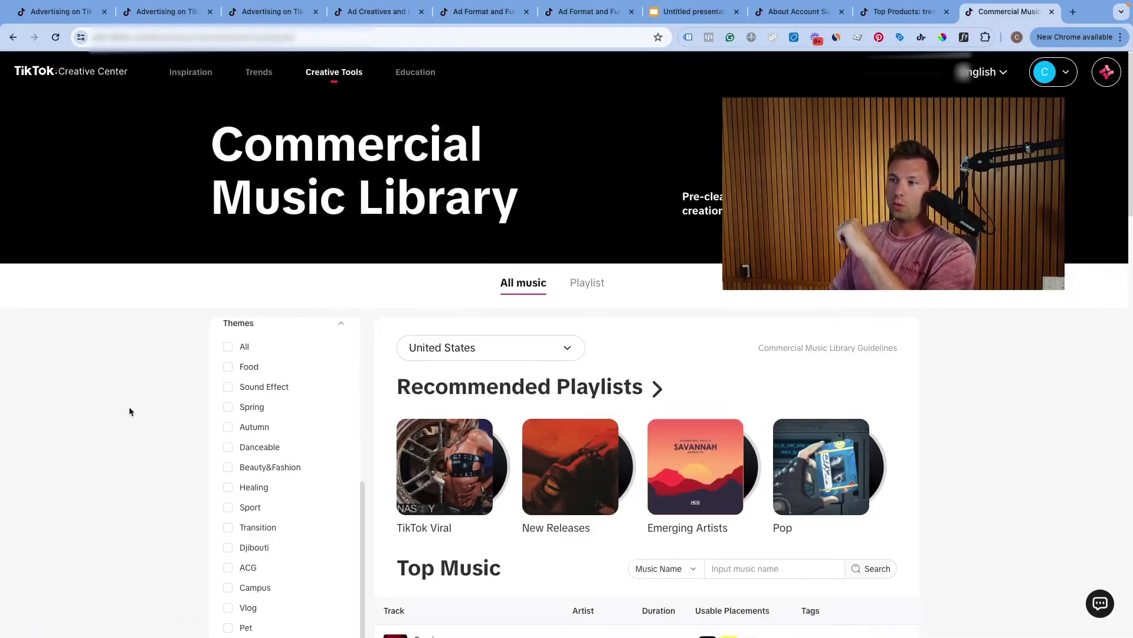
scroll(129, 409, down, 3)
scroll(131, 390, up, 3)
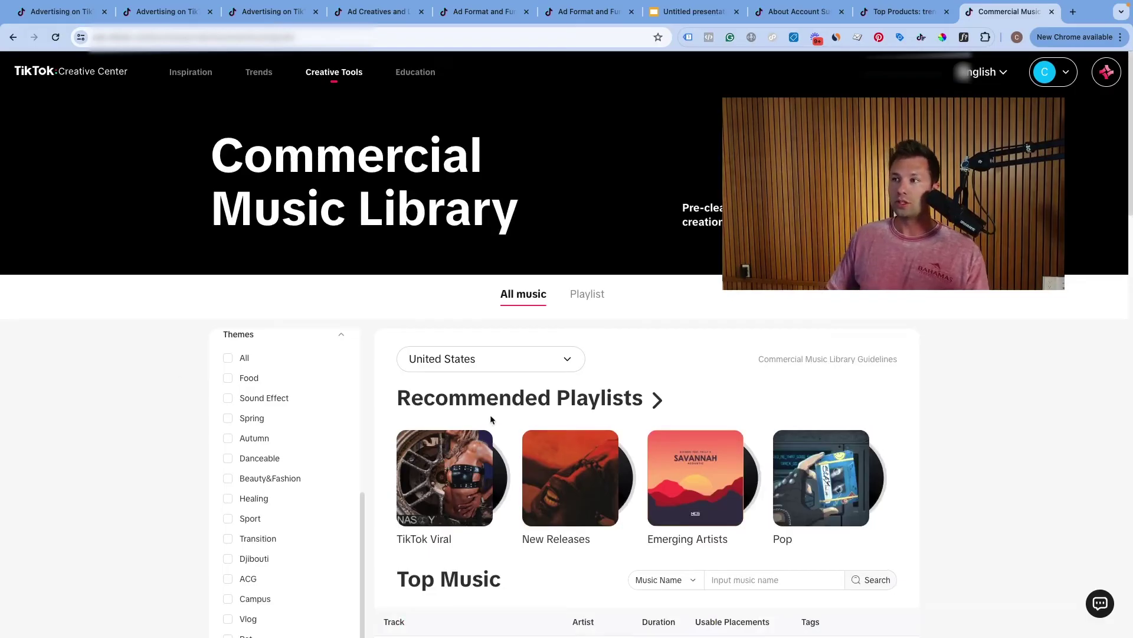
scroll(490, 414, down, 5)
Activate the music search box and scroll through the Top Music tracks
click(755, 287)
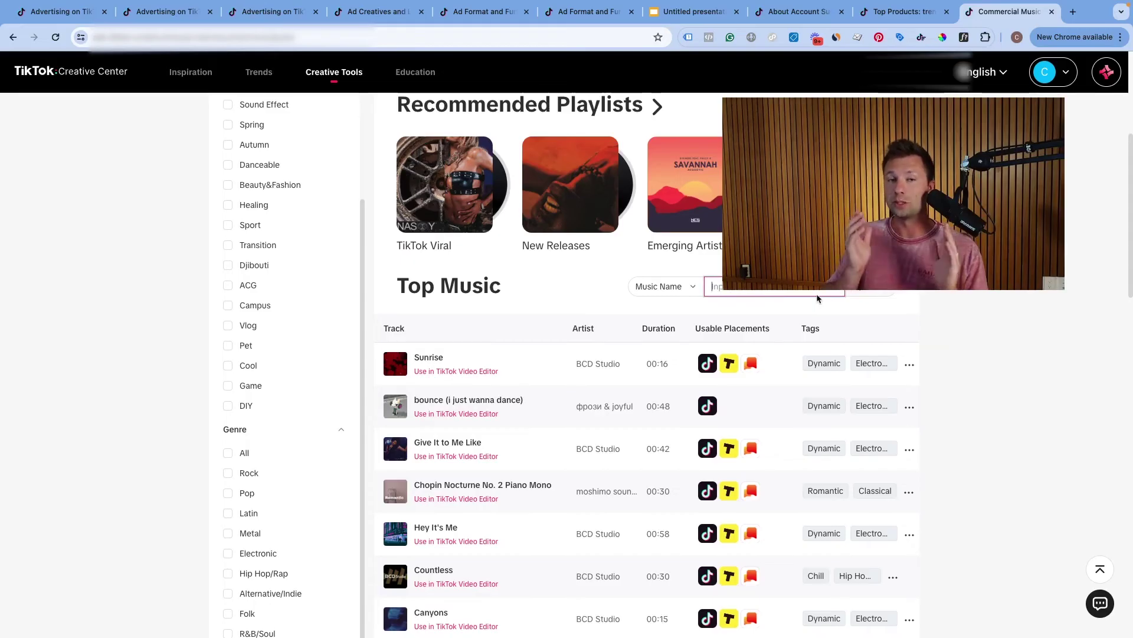
scroll(431, 330, up, 4)
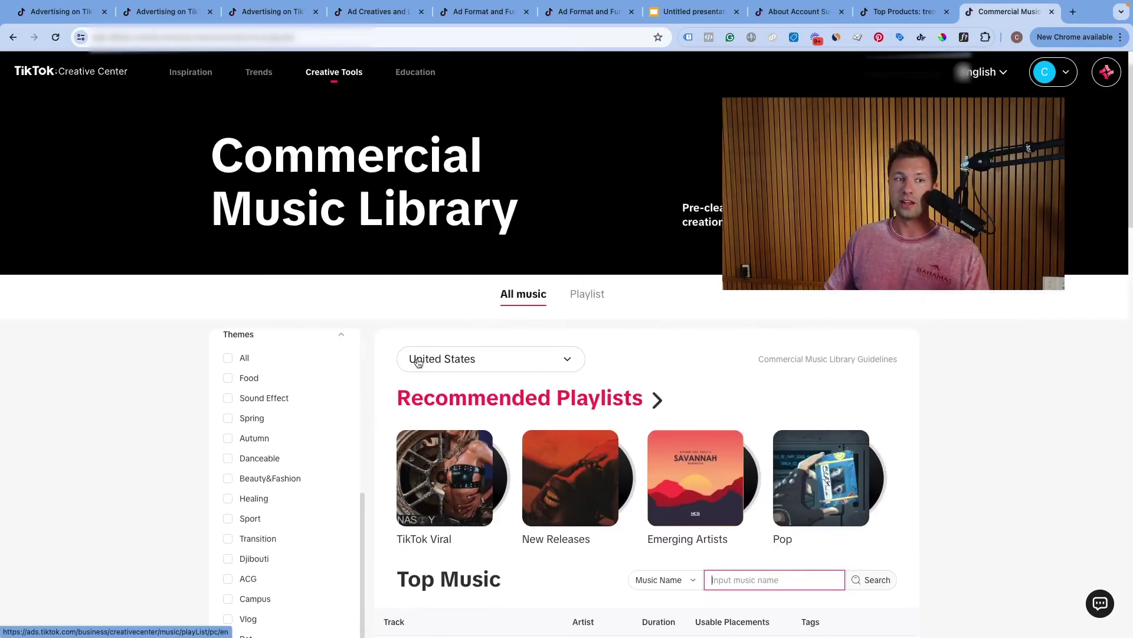
scroll(453, 418, down, 1)
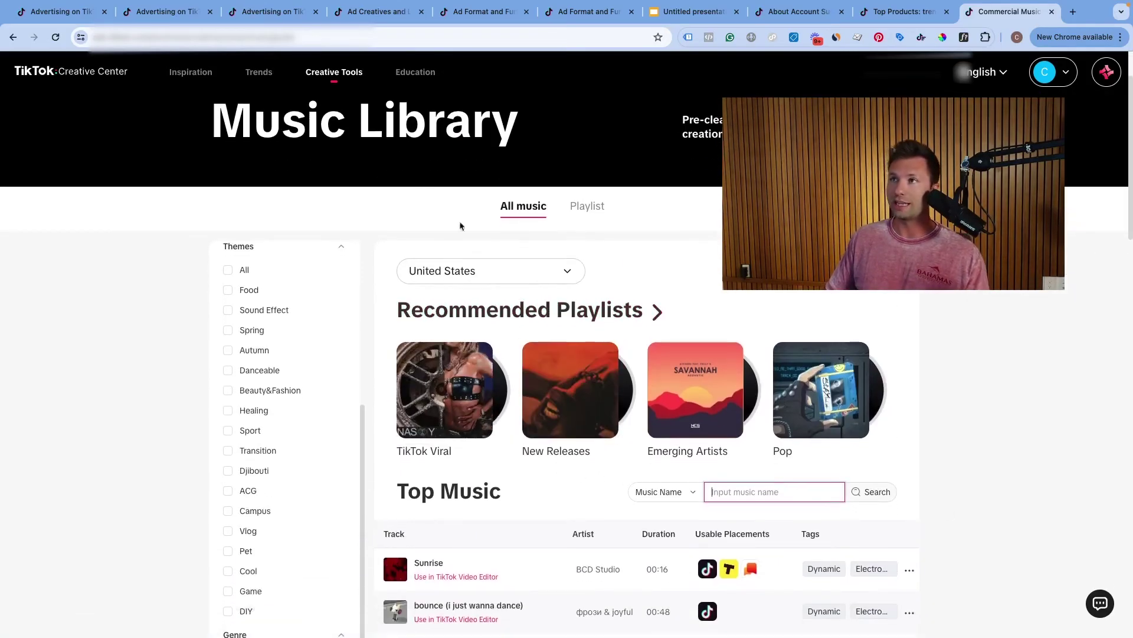
mouse_move(334, 73)
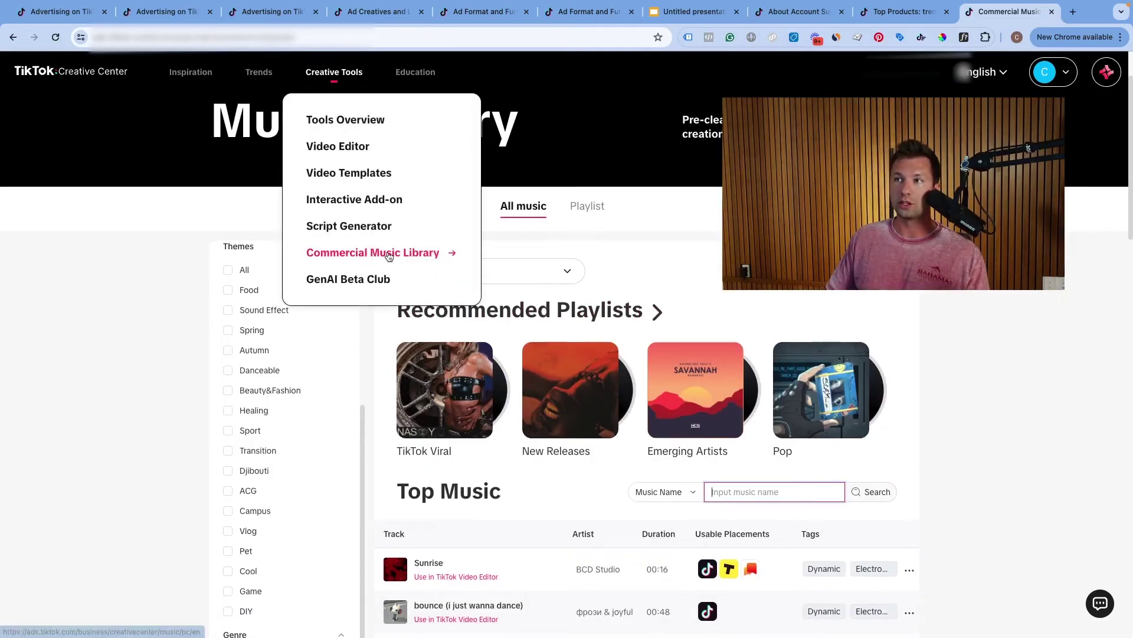
scroll(152, 317, down, 9)
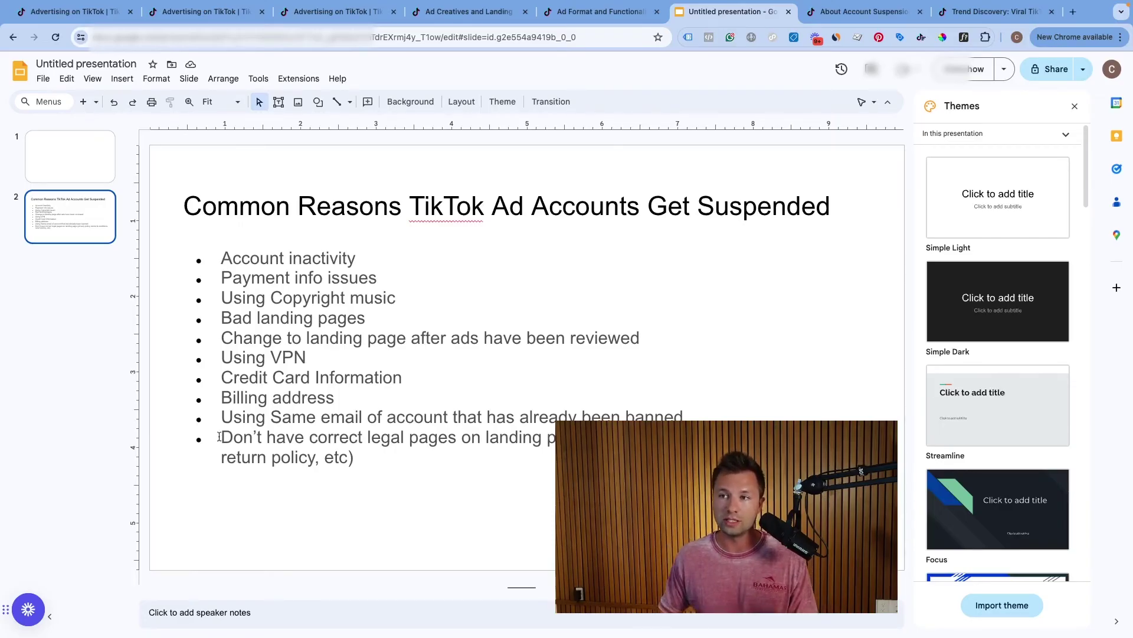
drag(221, 437, 584, 438)
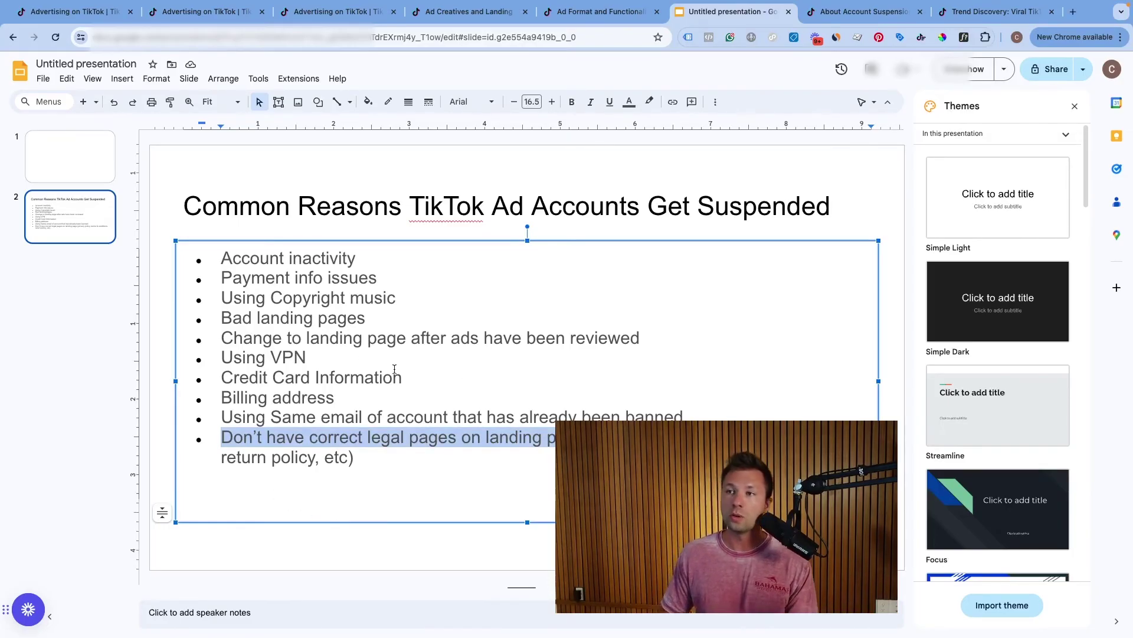
click(281, 336)
drag(224, 336, 528, 356)
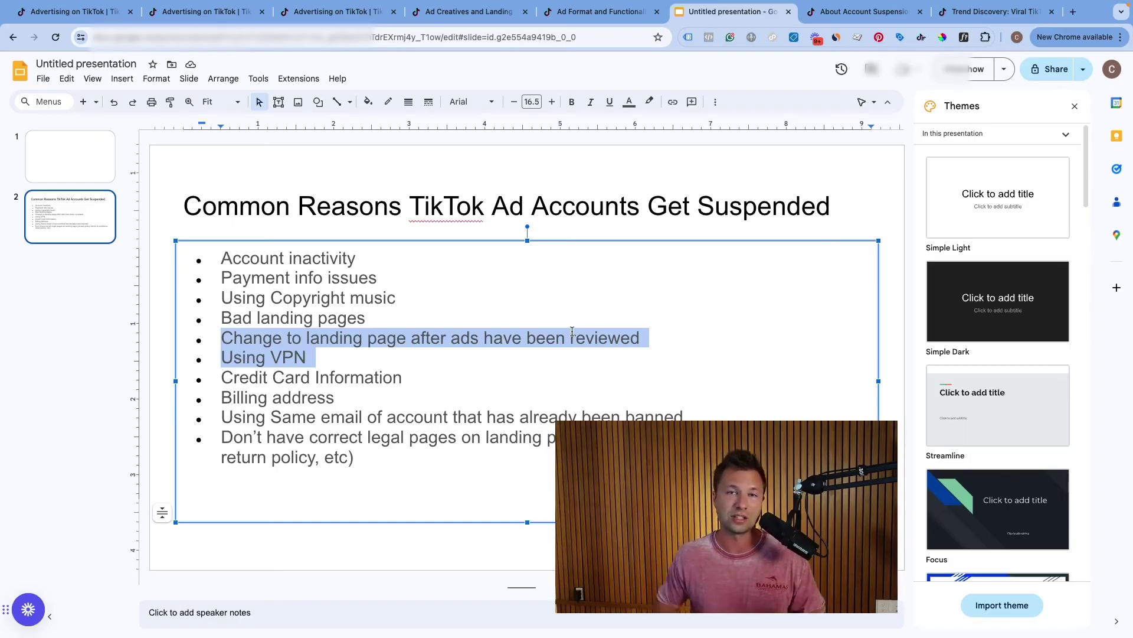
drag(222, 377, 364, 378)
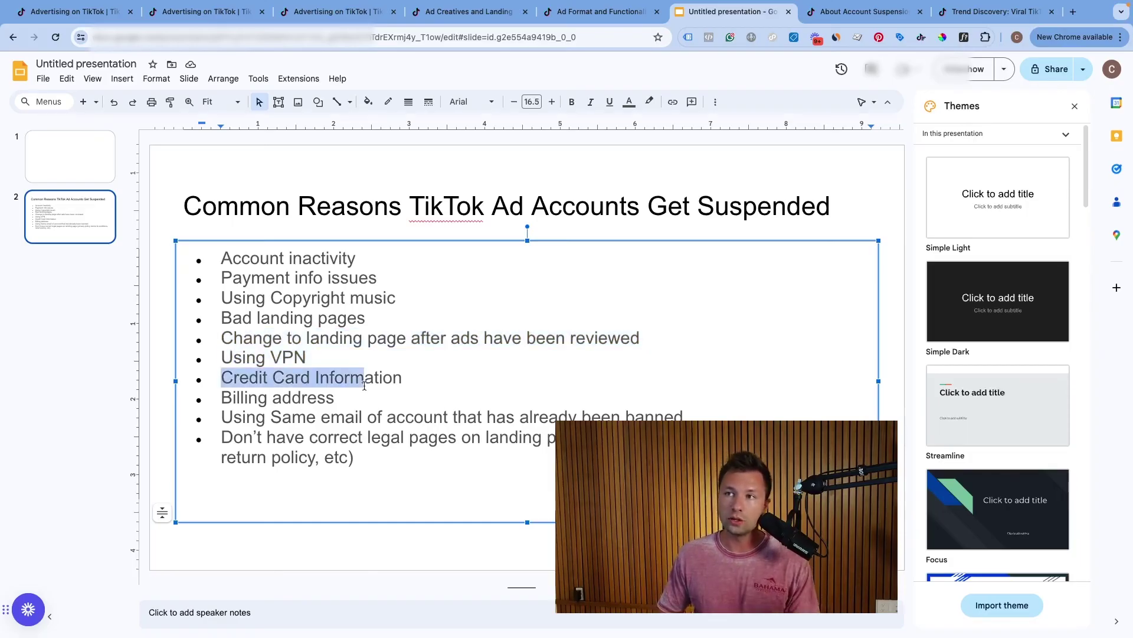
drag(218, 278, 369, 281)
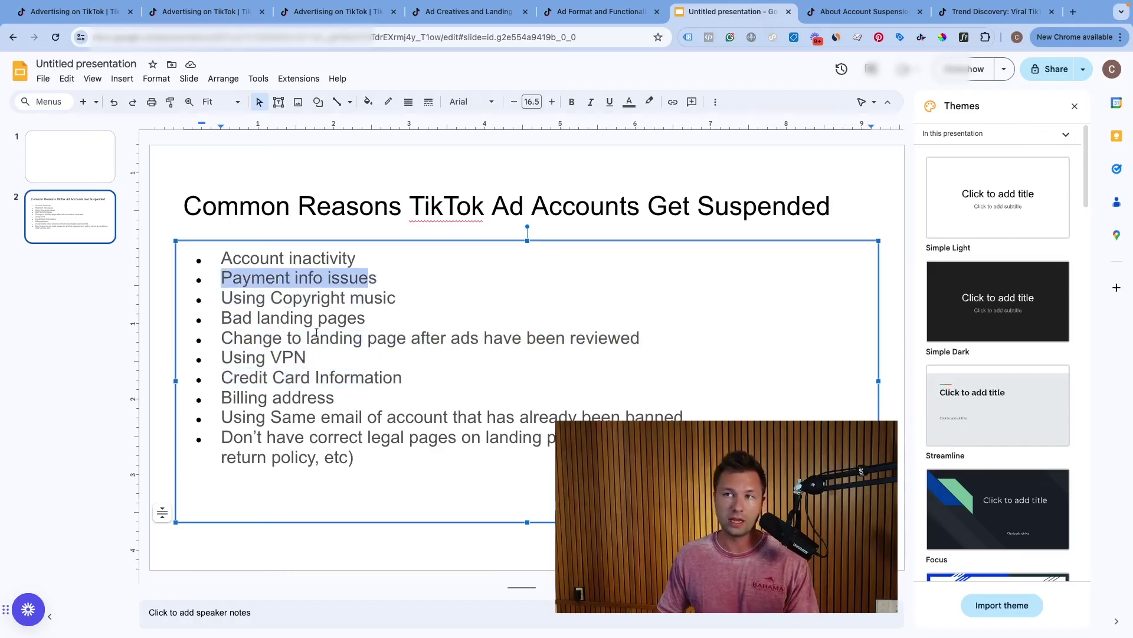
click(344, 377)
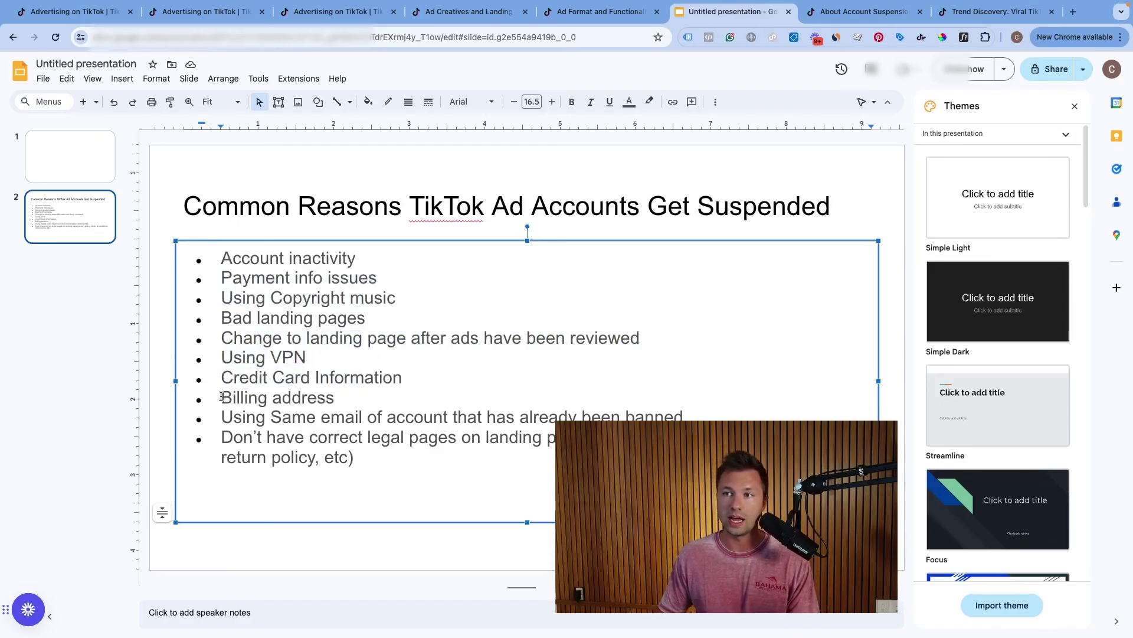
drag(220, 397, 355, 401)
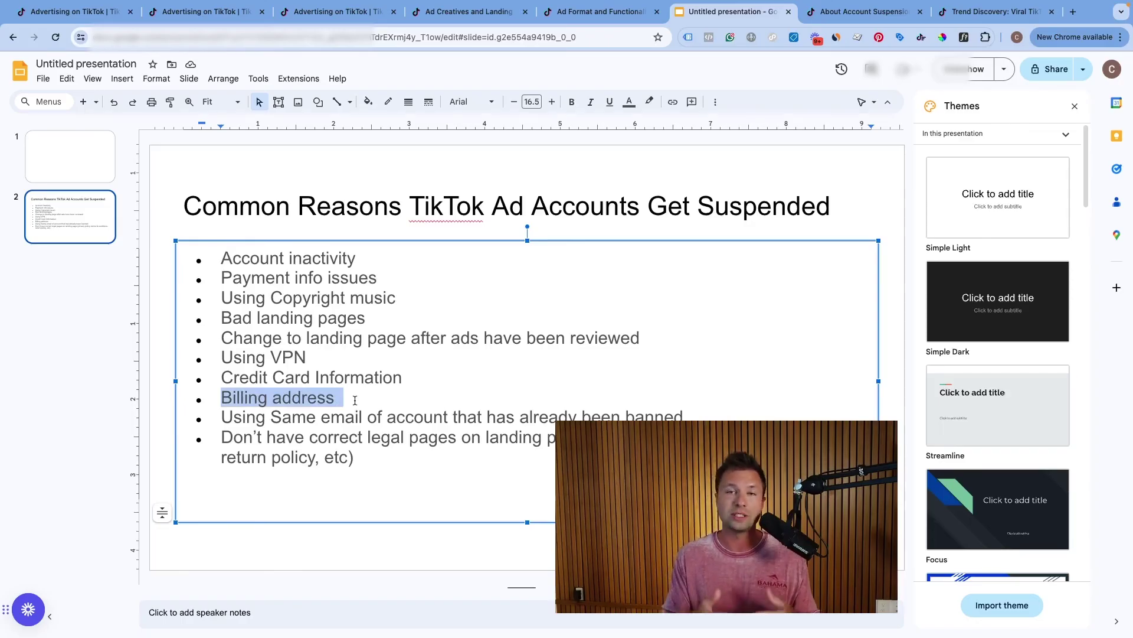
drag(233, 417, 418, 425)
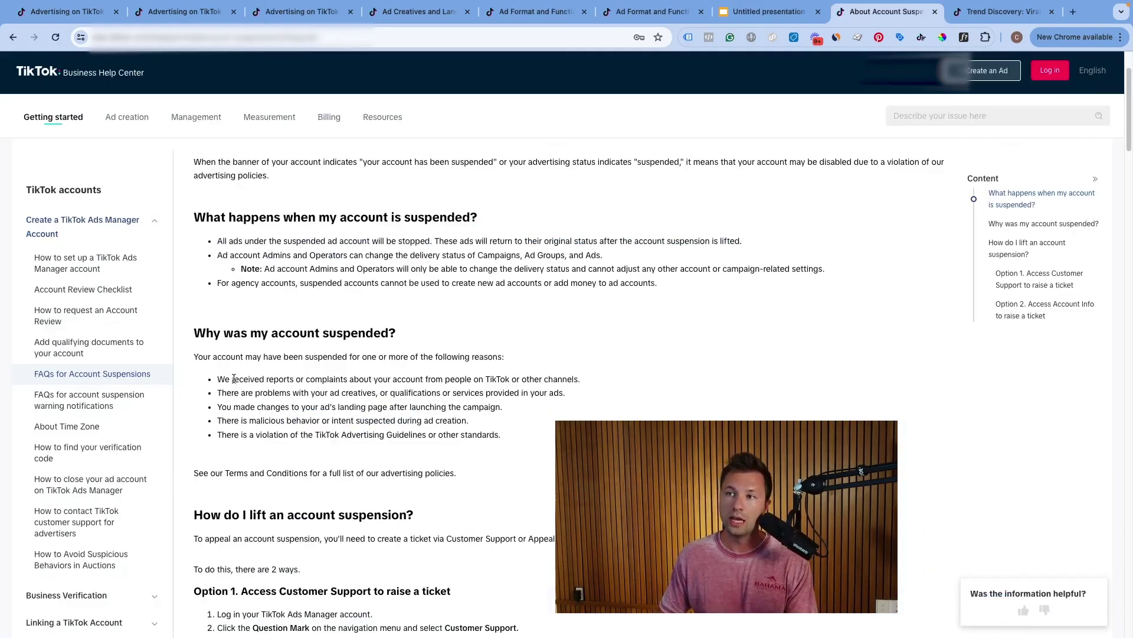
Highlight each suspension reason: reports, ad creative problems, landing-page changes, malicious behavior, guideline violations
drag(234, 378, 572, 378)
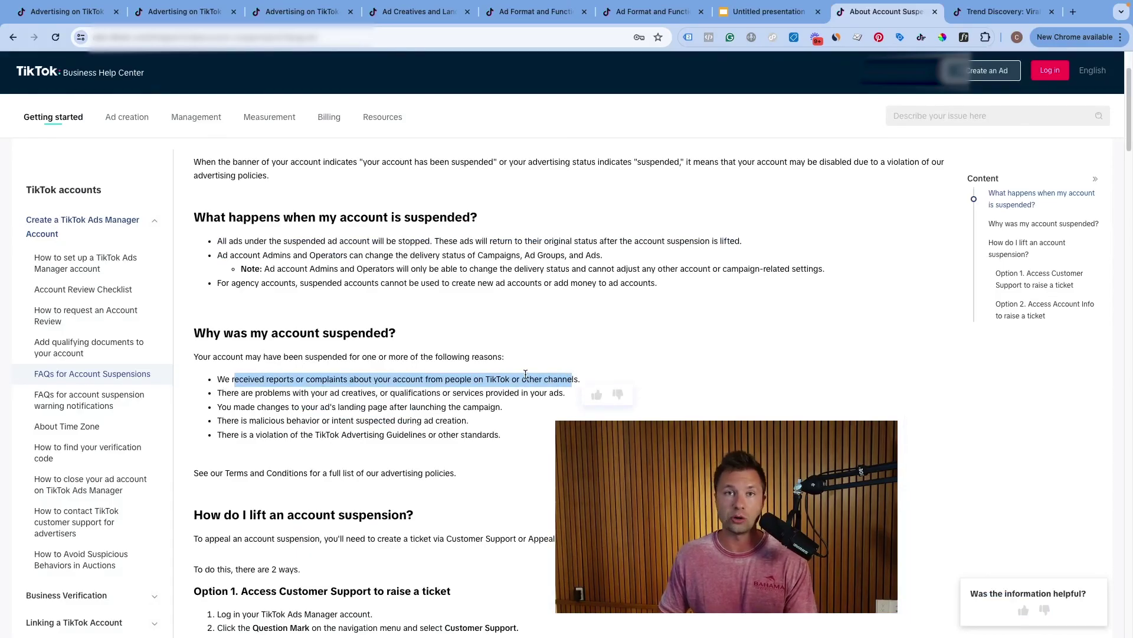
drag(272, 393, 565, 400)
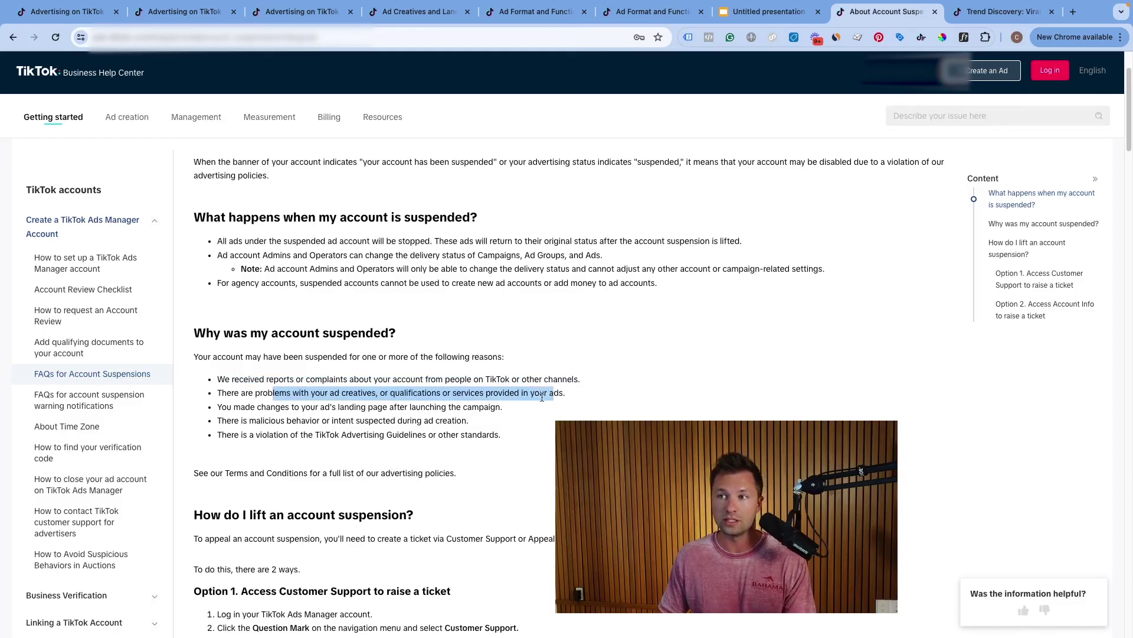
click(314, 420)
drag(270, 407, 430, 407)
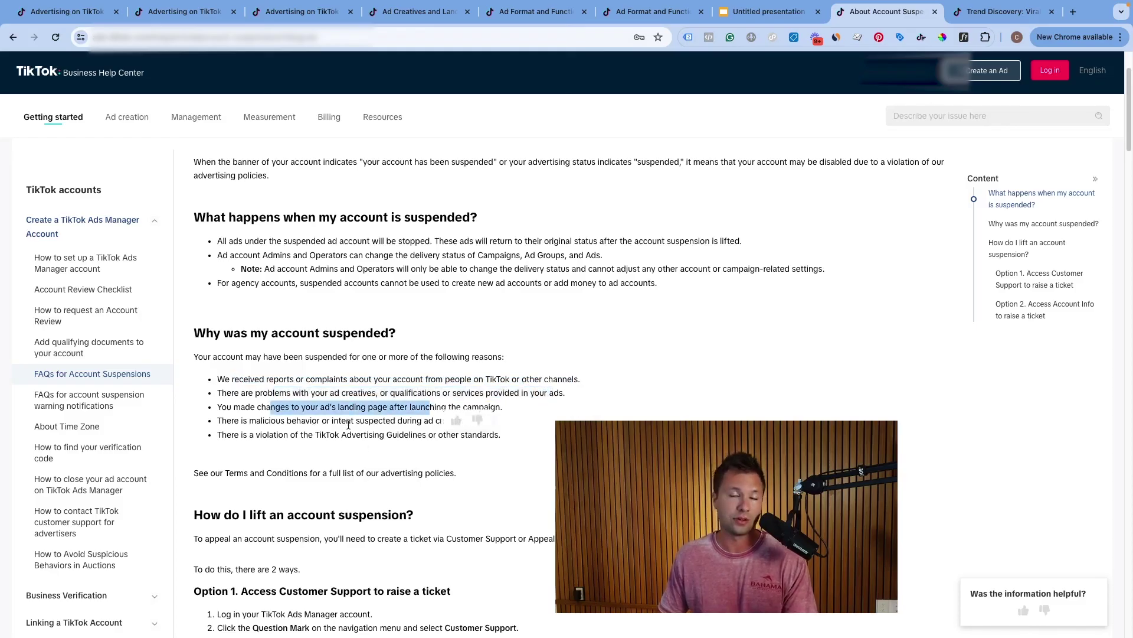
click(251, 431)
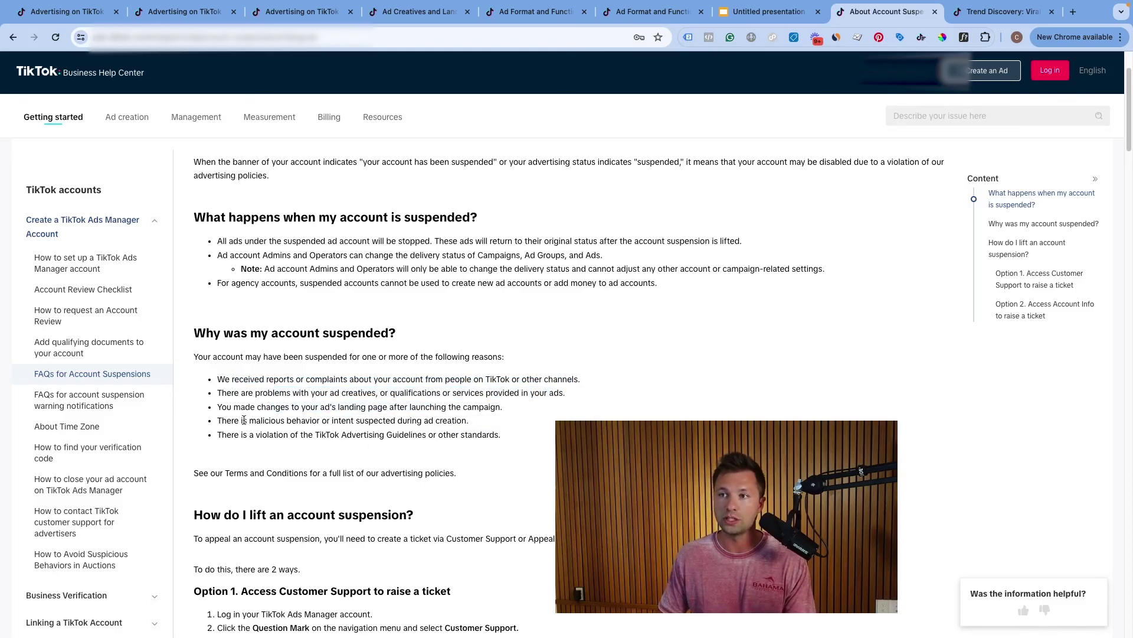
drag(243, 420, 424, 418)
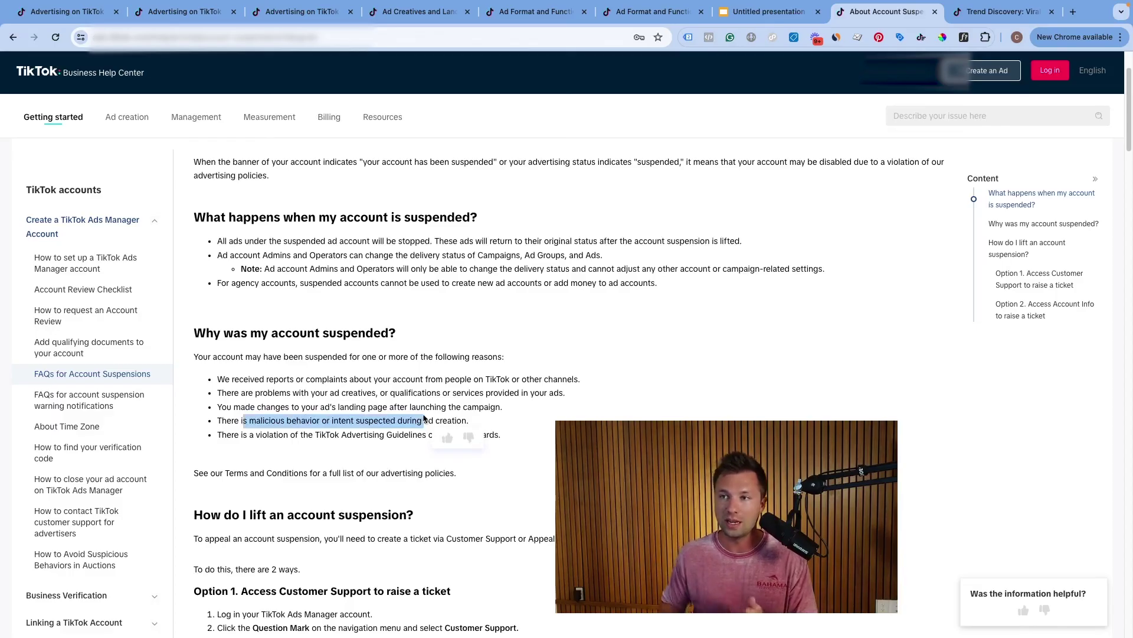
drag(290, 435, 506, 438)
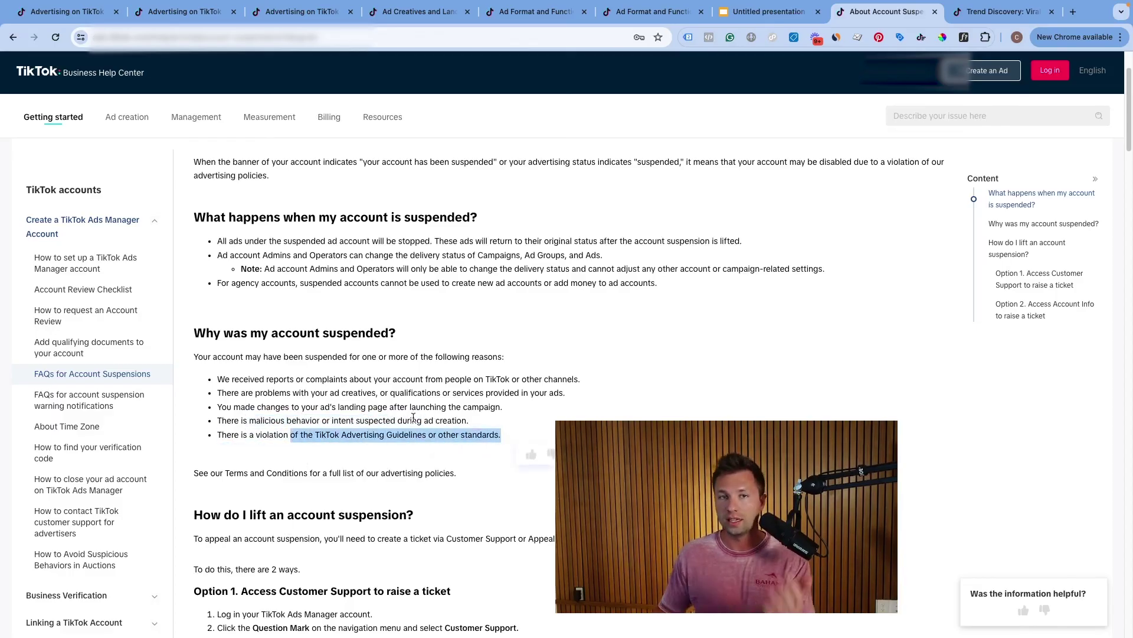